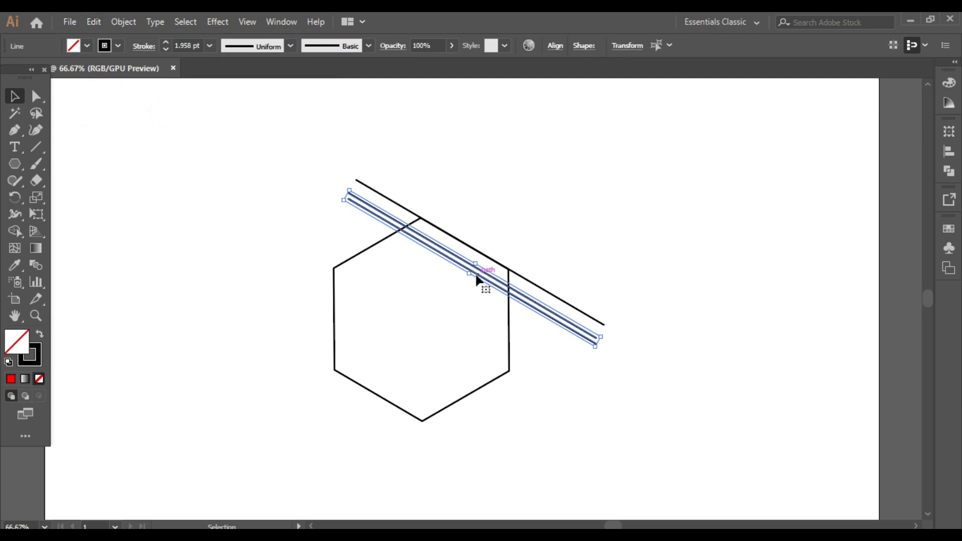
# - Duplicate the diagonal double line twice across the hexagon and reposition the middle copy between the other two pairs
pyautogui.moveTo(477, 279); pyautogui.dragTo(463, 296)
pyautogui.moveTo(558, 346); pyautogui.dragTo(533, 384)
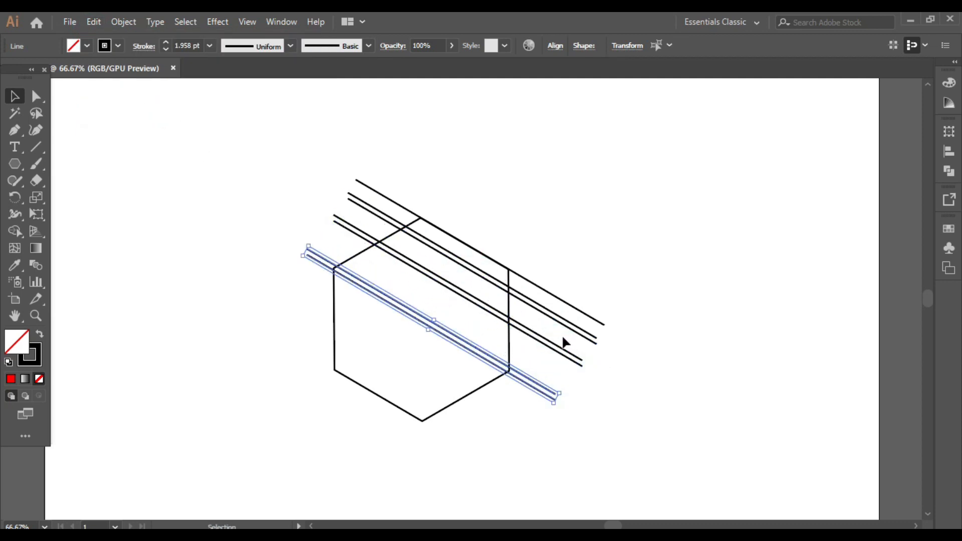
pyautogui.moveTo(546, 342); pyautogui.dragTo(534, 352)
# - Nudge the uppermost diagonal double line slightly downward to even out the spacing
pyautogui.moveTo(553, 311); pyautogui.dragTo(569, 331)
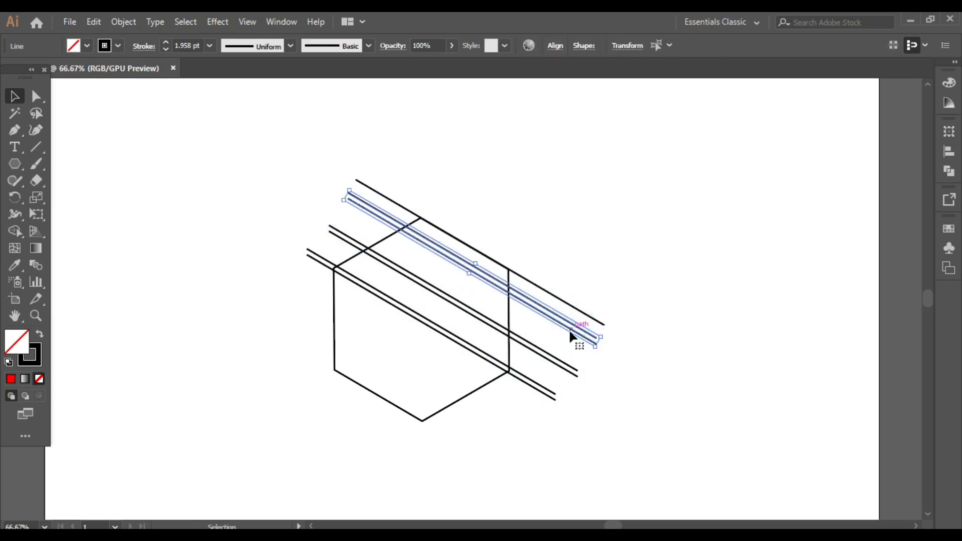
pyautogui.press('Down')
pyautogui.press('Down')
pyautogui.press('Down')
pyautogui.press('Down')
pyautogui.press('Down')
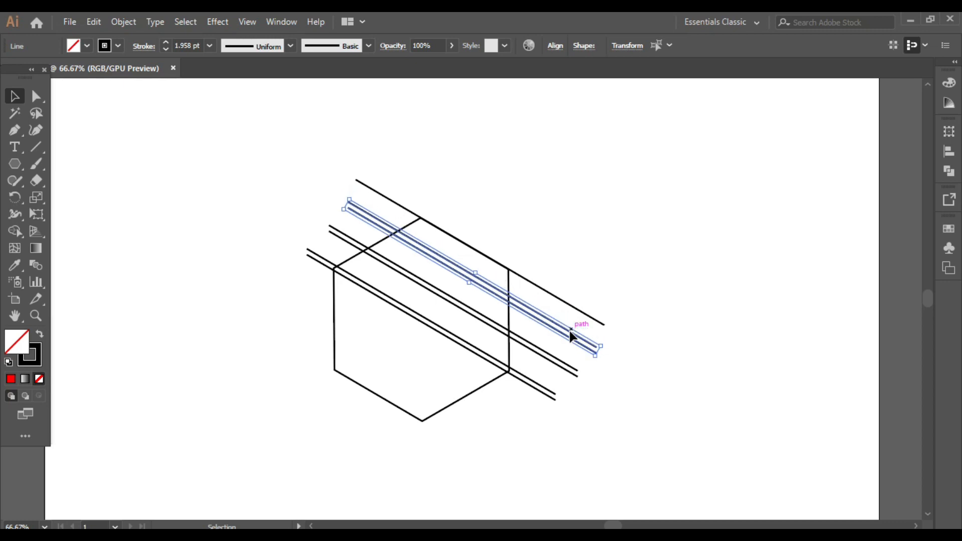
# - Duplicate all three diagonal double lines onto the hexagon's lower half and nudge the copies left and up to meet its lower-left edge
pyautogui.keyDown('shift'); pyautogui.click(555, 363); pyautogui.keyUp('shift')
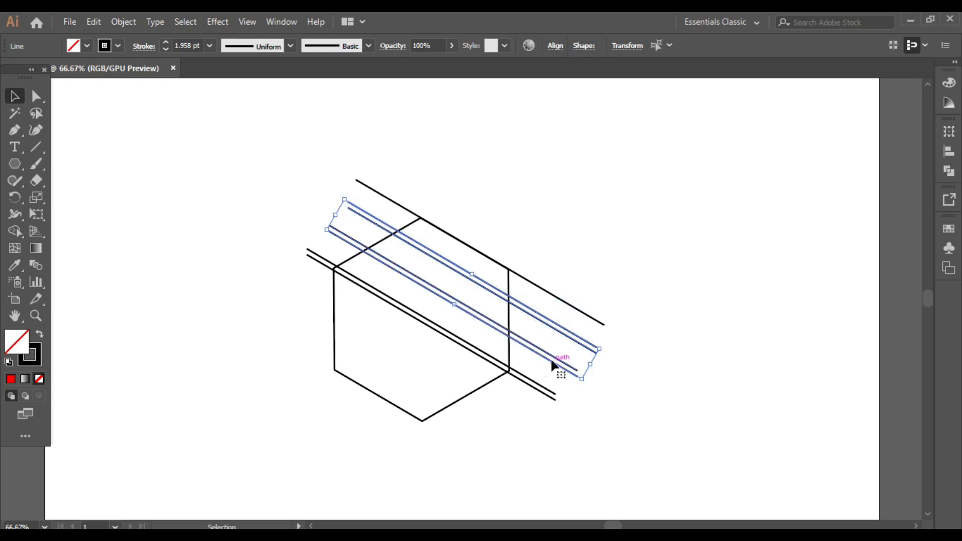
pyautogui.moveTo(532, 392); pyautogui.dragTo(533, 394)
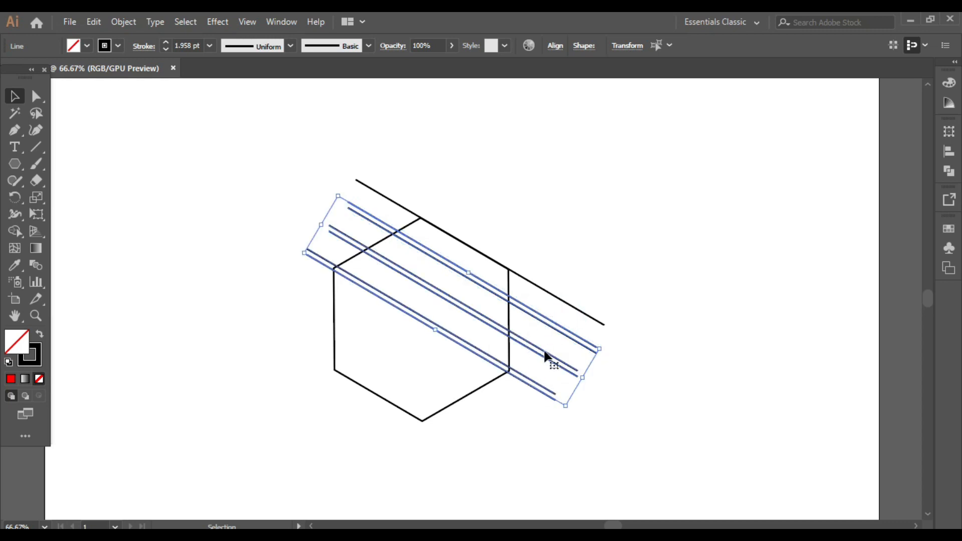
pyautogui.moveTo(544, 353); pyautogui.dragTo(503, 430)
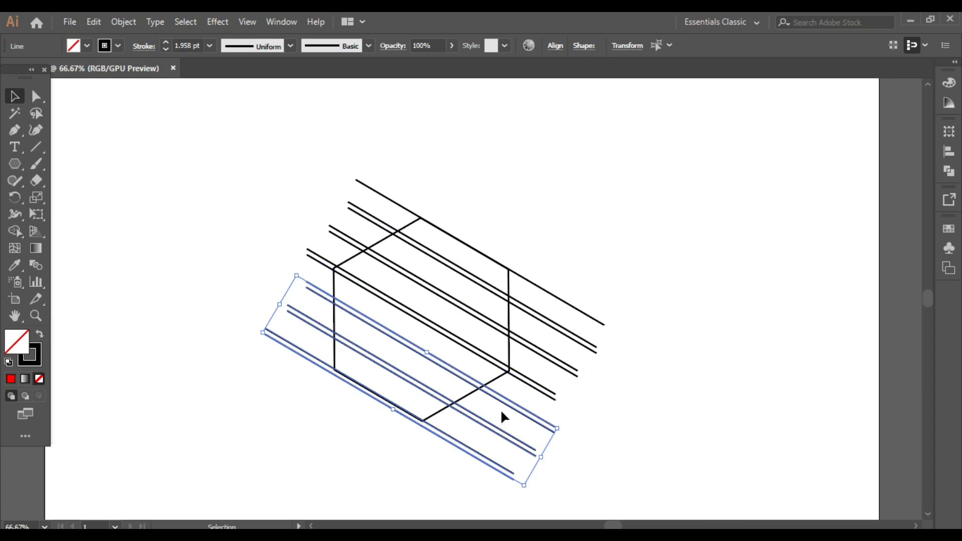
pyautogui.press('Left')
pyautogui.press('Left')
pyautogui.press('Left')
pyautogui.press('Left')
pyautogui.press('Left')
pyautogui.press('Left')
pyautogui.press('Left')
pyautogui.press('Left')
pyautogui.press('Left')
pyautogui.press('Left')
pyautogui.press('Left')
pyautogui.press('Left')
pyautogui.press('Left')
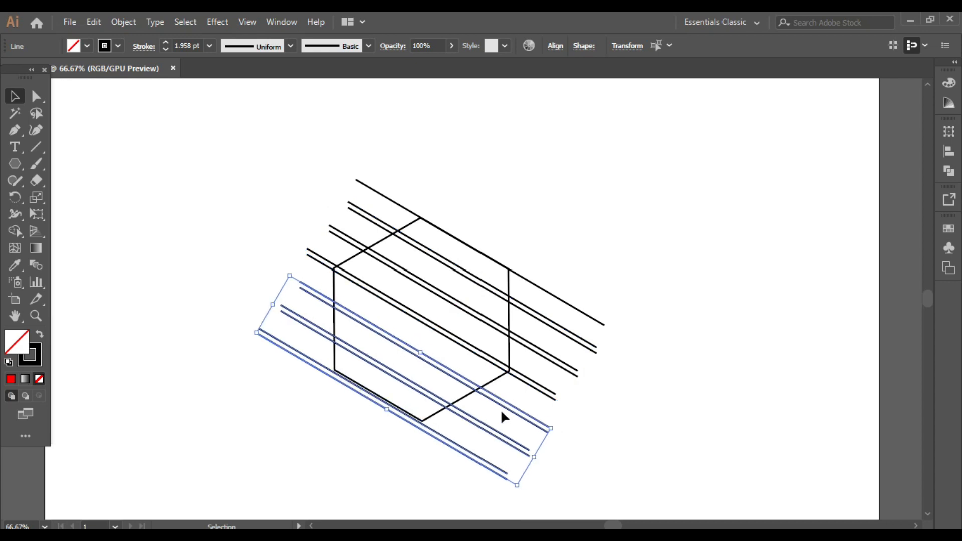
pyautogui.press('Up')
pyautogui.press('Up')
pyautogui.press('Up')
pyautogui.press('Up')
pyautogui.press('Up')
pyautogui.click(746, 405)
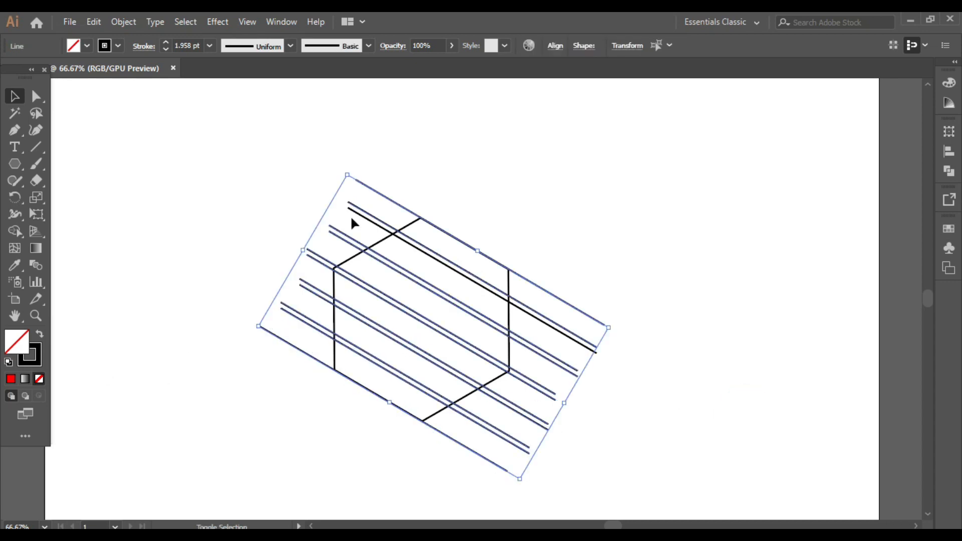
# - Scale the full set of diagonal lines outward to the upper left and make a copy reflected across the vertical axis
pyautogui.keyDown('shift'); pyautogui.click(354, 210); pyautogui.keyUp('shift')
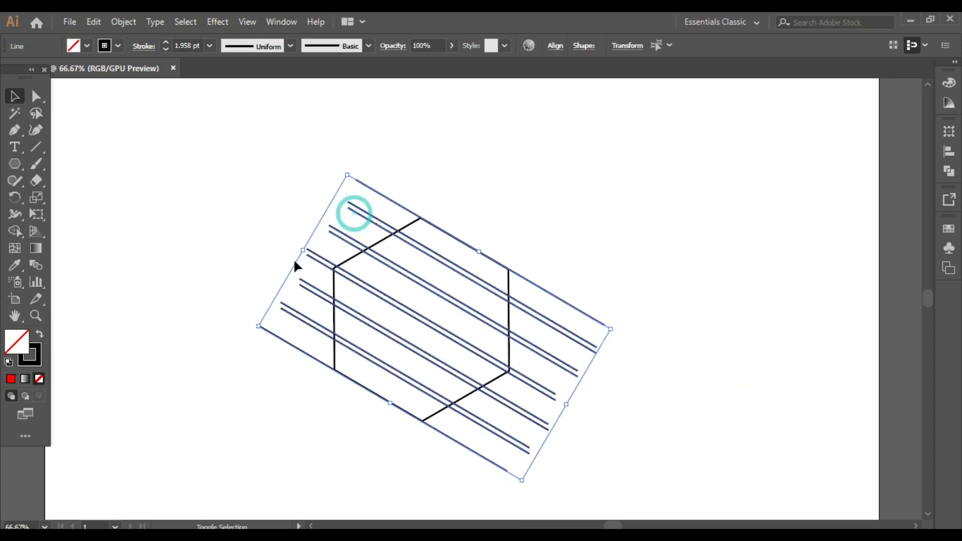
pyautogui.moveTo(303, 250); pyautogui.dragTo(271, 232)
pyautogui.rightClick(270, 234)
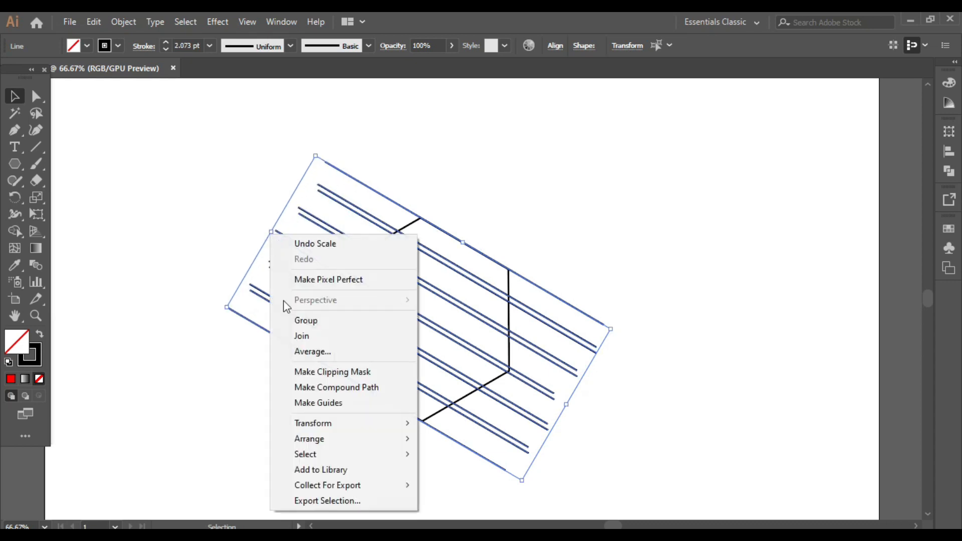
pyautogui.moveTo(321, 423)
pyautogui.click(481, 357)
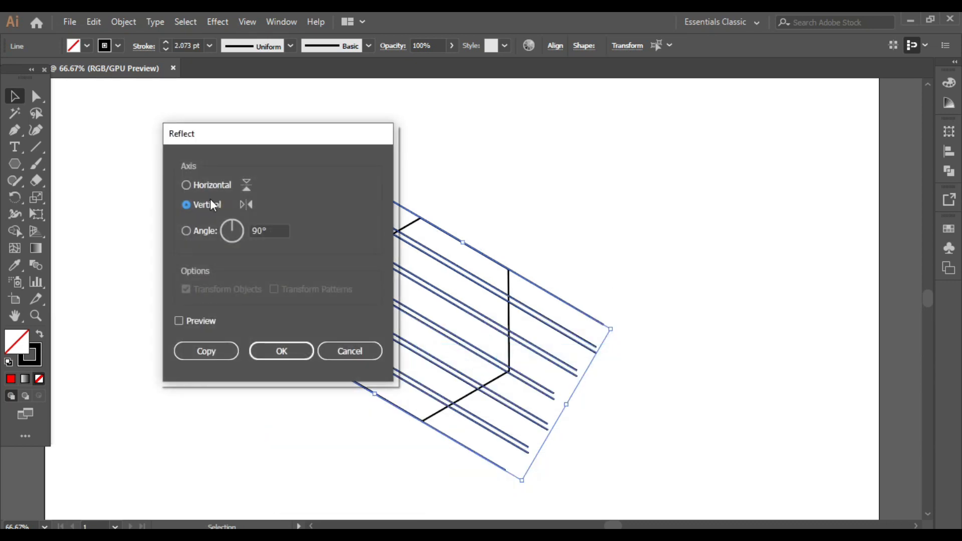
pyautogui.moveTo(244, 142); pyautogui.dragTo(393, 154)
pyautogui.click(326, 330)
pyautogui.click(354, 361)
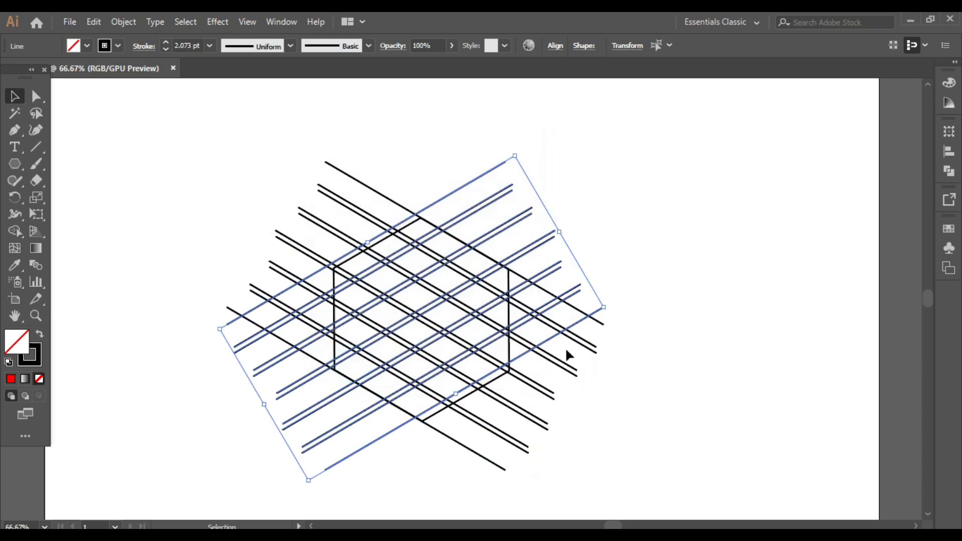
# - Nudge the reflected set of diagonal lines right until its outer lines align with the hexagon's edges
pyautogui.press('Right')
pyautogui.press('Right')
pyautogui.press('Right')
pyautogui.press('Right')
pyautogui.press('Right')
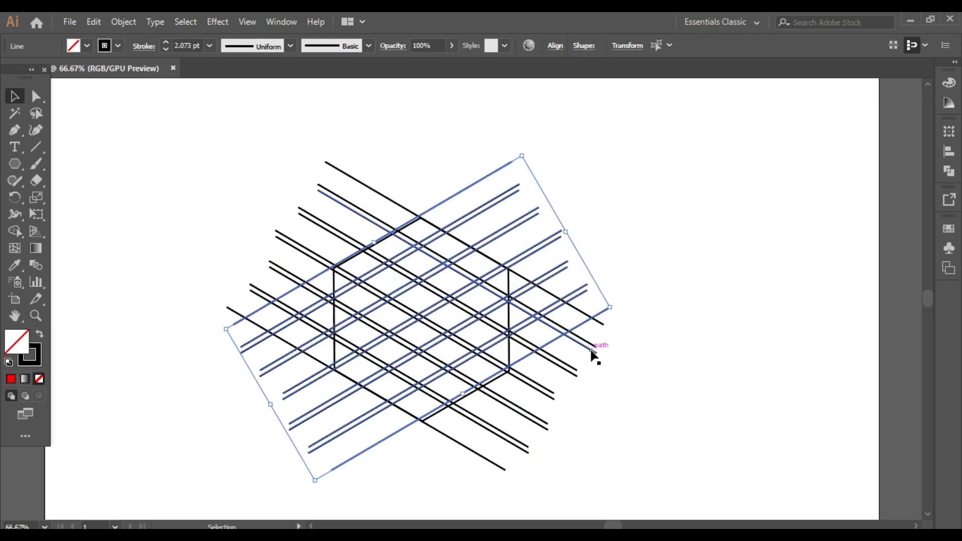
pyautogui.press('Right')
pyautogui.press('Right')
pyautogui.press('Right')
pyautogui.press('Right')
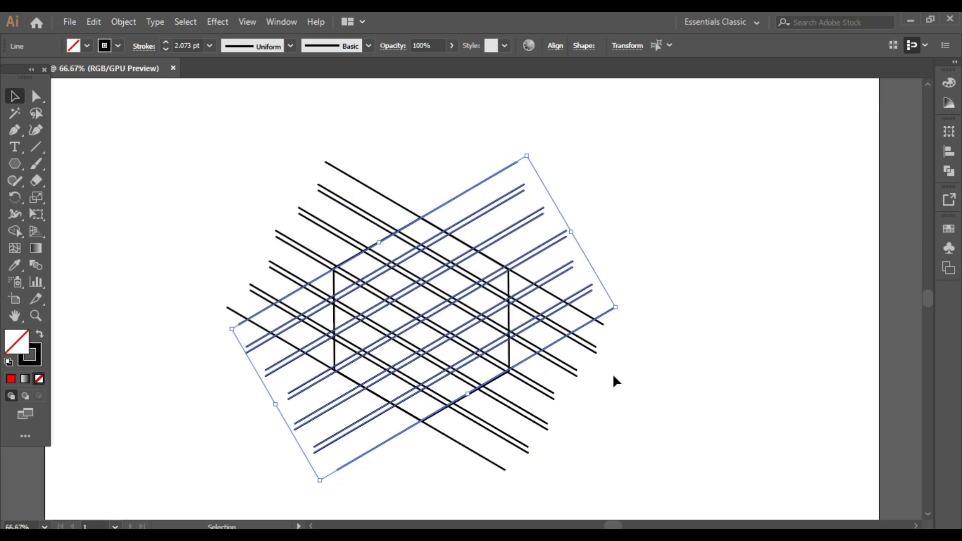
pyautogui.click(641, 385)
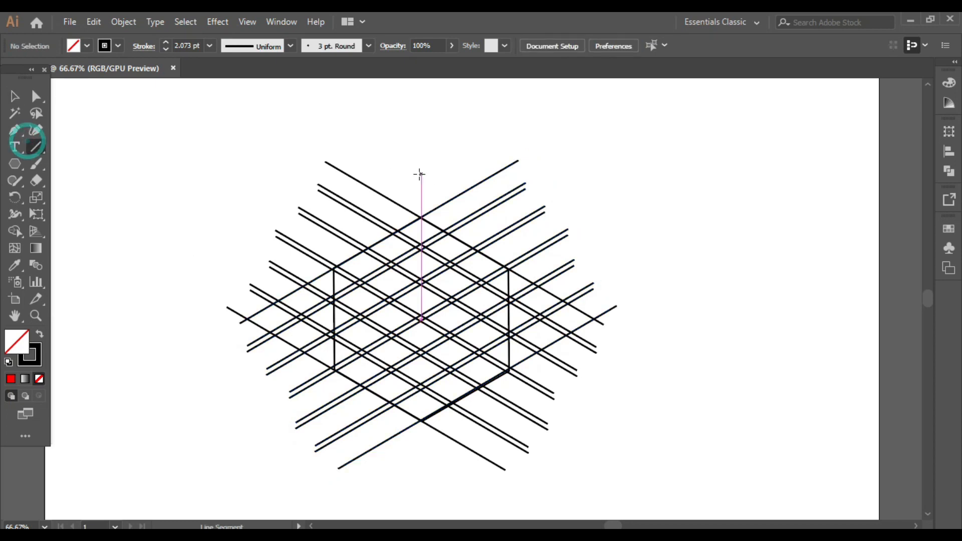
# - Draw a vertical line through the hexagon's middle, duplicate it slightly to the right, and center the pair on the hexagon
pyautogui.moveTo(420, 173)
pyautogui.mouseDown()
pyautogui.moveTo(411, 145)
pyautogui.moveTo(429, 306)
pyautogui.moveTo(430, 483)
pyautogui.mouseUp()
pyautogui.press('v')
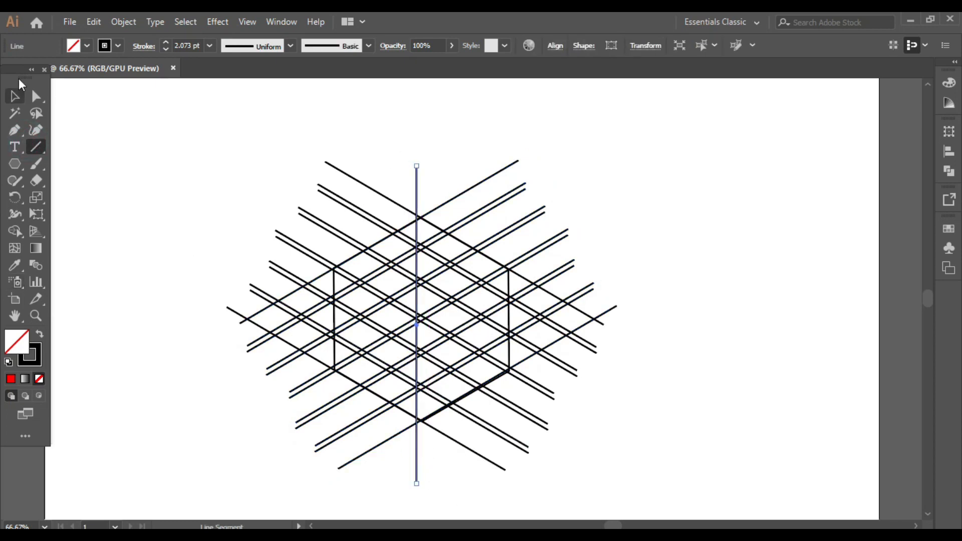
pyautogui.click(225, 133)
pyautogui.moveTo(416, 195); pyautogui.dragTo(428, 193)
pyautogui.moveTo(399, 158); pyautogui.dragTo(430, 173)
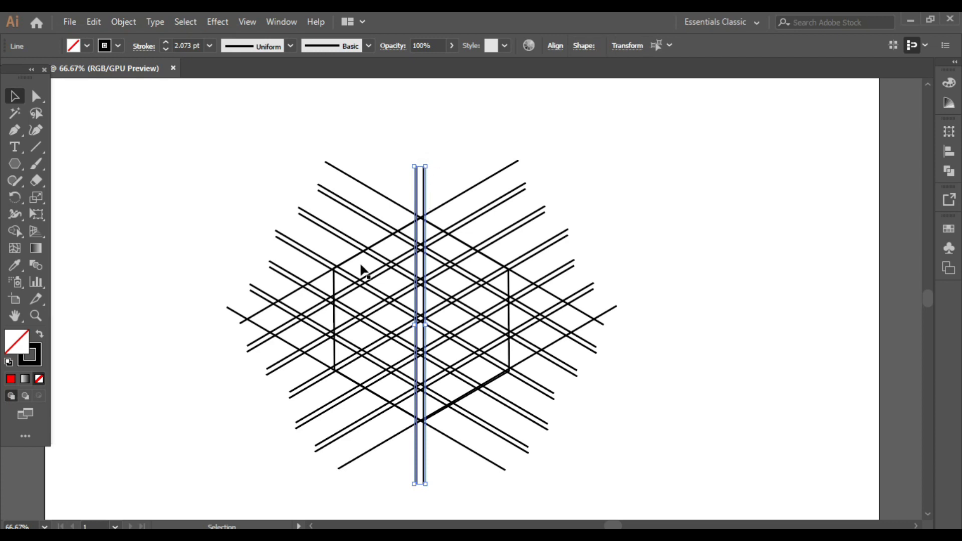
pyautogui.click(622, 346)
# - Draw a vertical line down from the upper-right diagonal intersection inside the hexagon and duplicate it slightly to the right
pyautogui.press('\\')
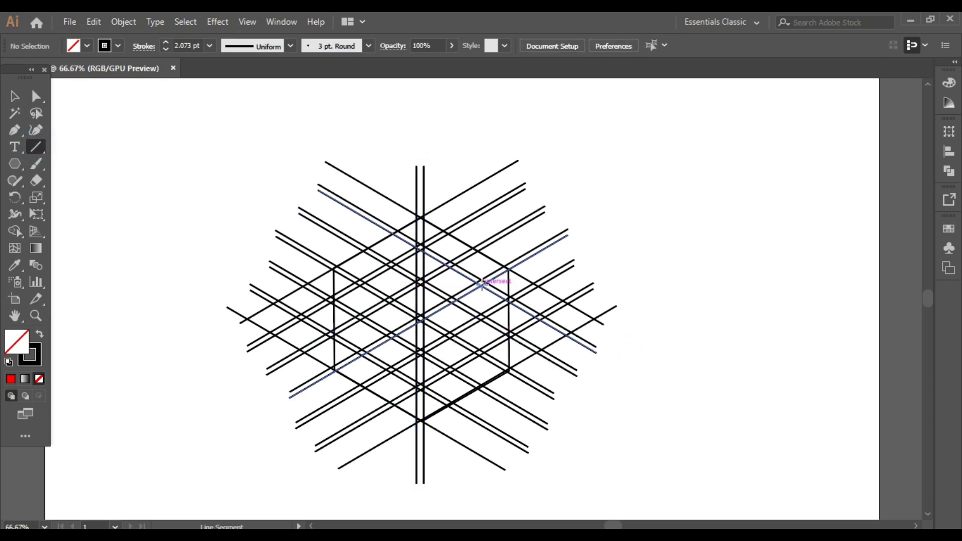
pyautogui.moveTo(481, 284); pyautogui.dragTo(481, 444)
pyautogui.press('v')
pyautogui.click(714, 377)
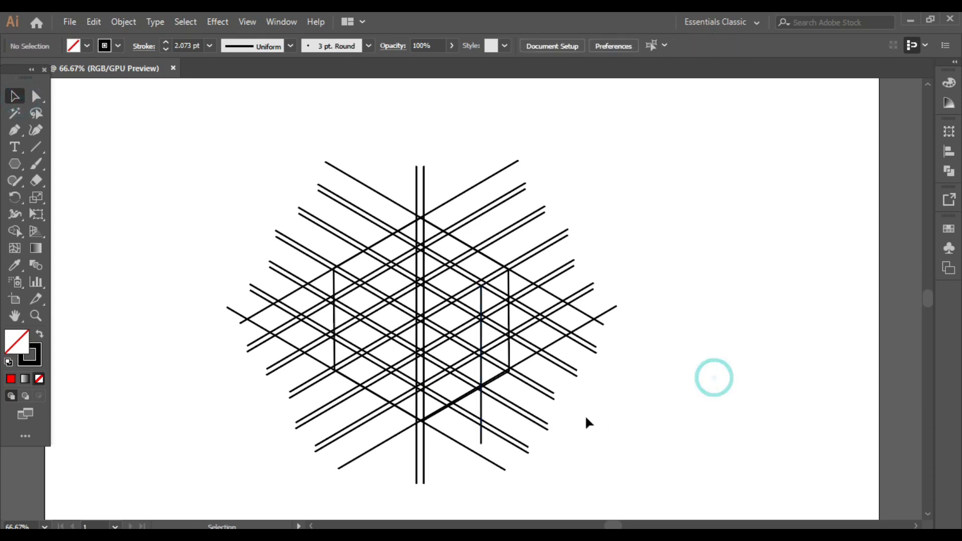
pyautogui.moveTo(484, 409); pyautogui.dragTo(490, 408)
# - Change the stroke of both new vertical lines in the hexagon's right half to red
pyautogui.click(104, 46)
pyautogui.click(44, 69)
pyautogui.click(730, 397)
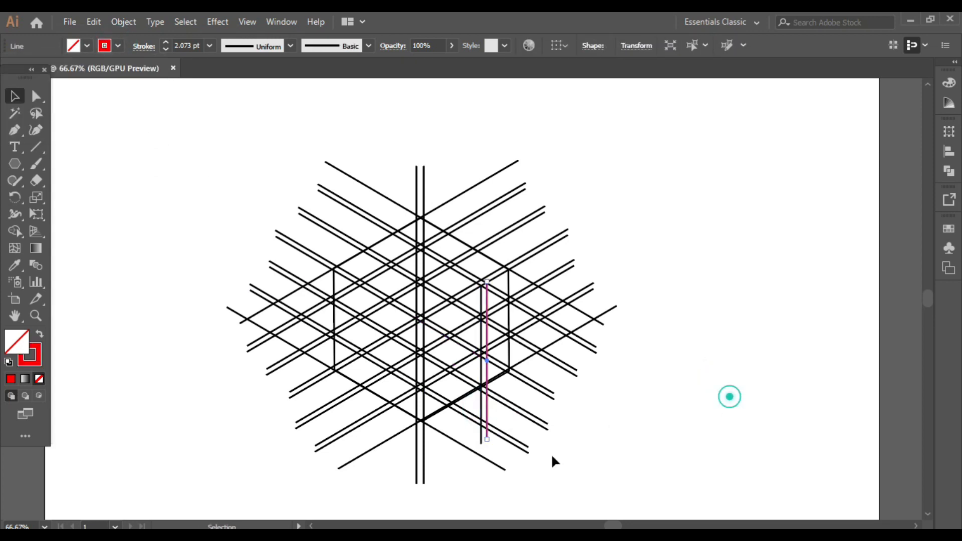
pyautogui.click(482, 437)
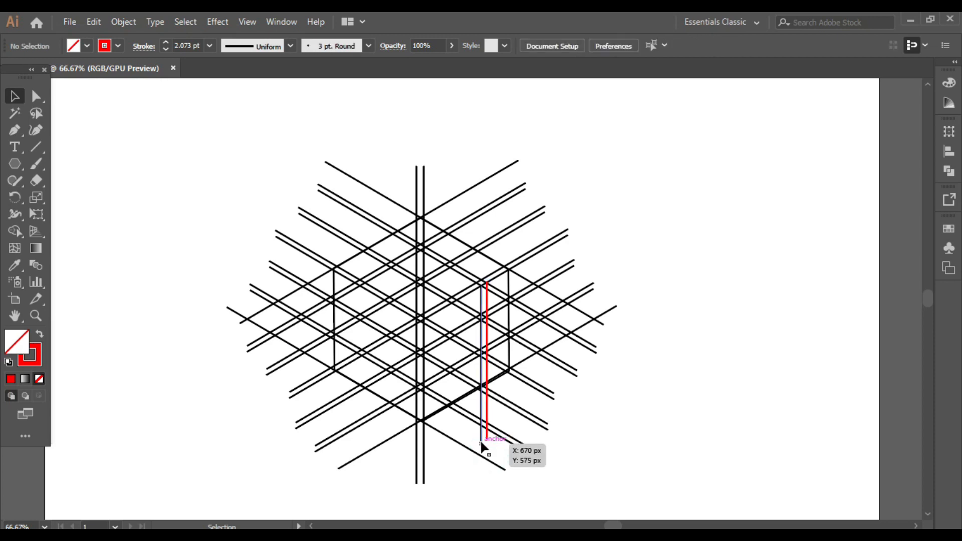
pyautogui.click(105, 46)
pyautogui.click(44, 71)
pyautogui.click(633, 372)
# - Duplicate the red vertical pair to the next intersection toward the hexagon's center and nudge both pairs slightly left onto the intersections
pyautogui.moveTo(502, 411); pyautogui.dragTo(458, 428)
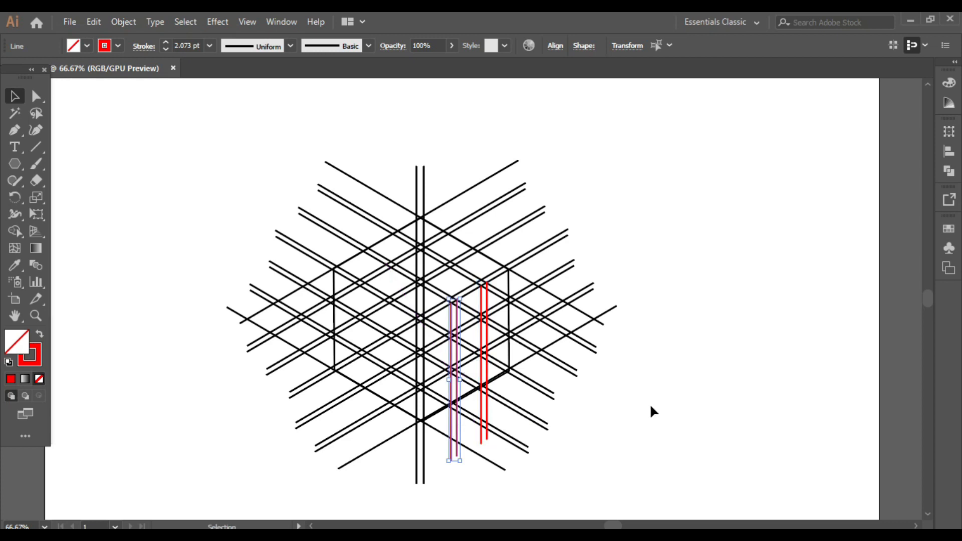
pyautogui.press('Left')
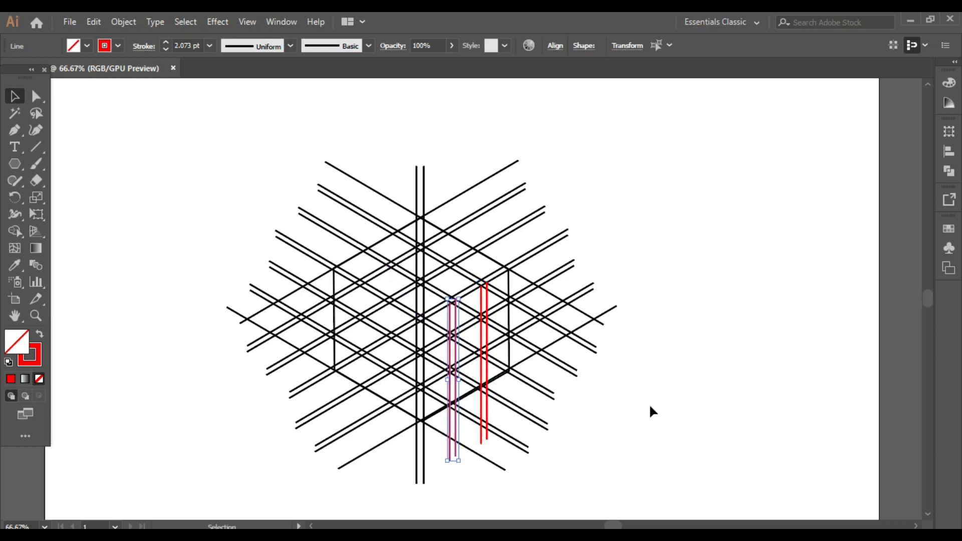
pyautogui.click(649, 404)
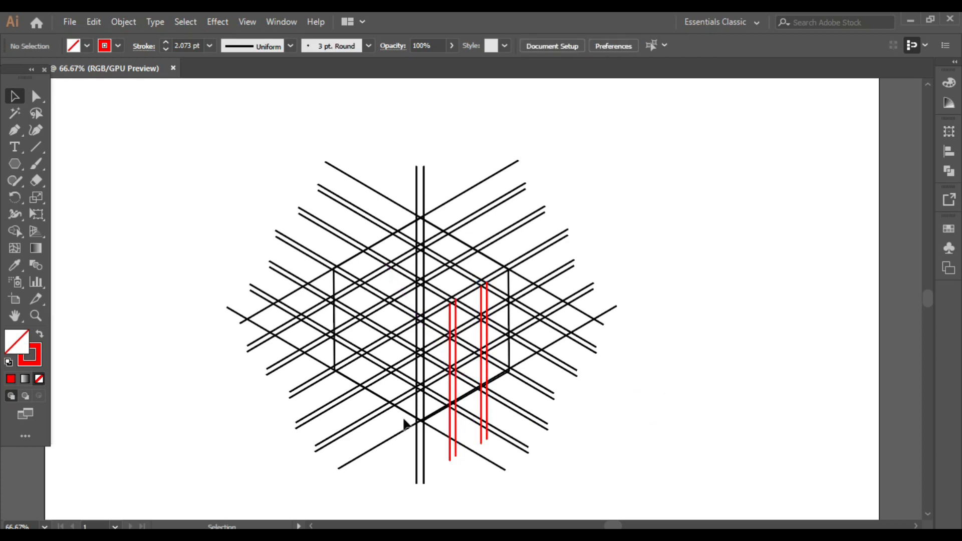
pyautogui.moveTo(481, 404); pyautogui.dragTo(477, 401)
pyautogui.press('Left')
pyautogui.click(638, 430)
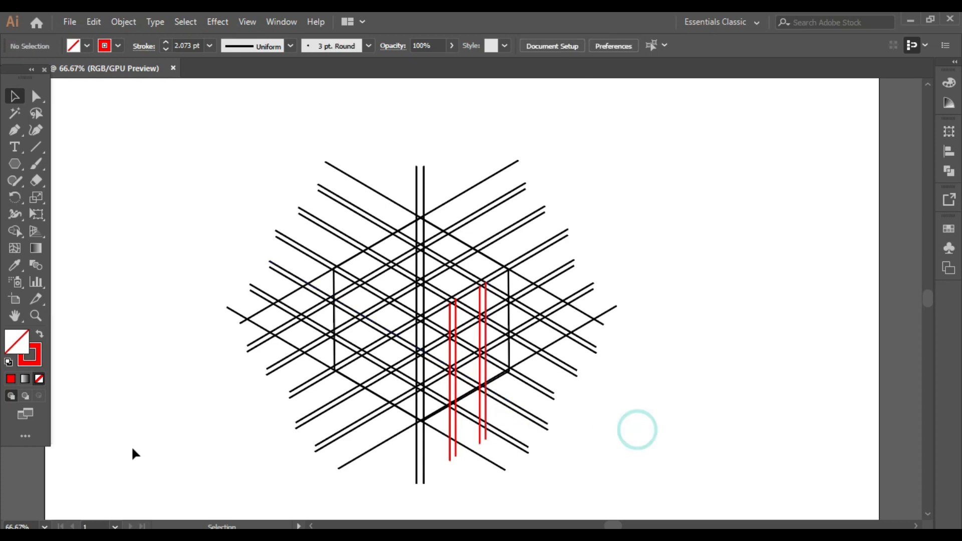
# - Draw a red vertical line down from the intersection left of the hexagon's center and duplicate it slightly to the left
pyautogui.click(35, 147)
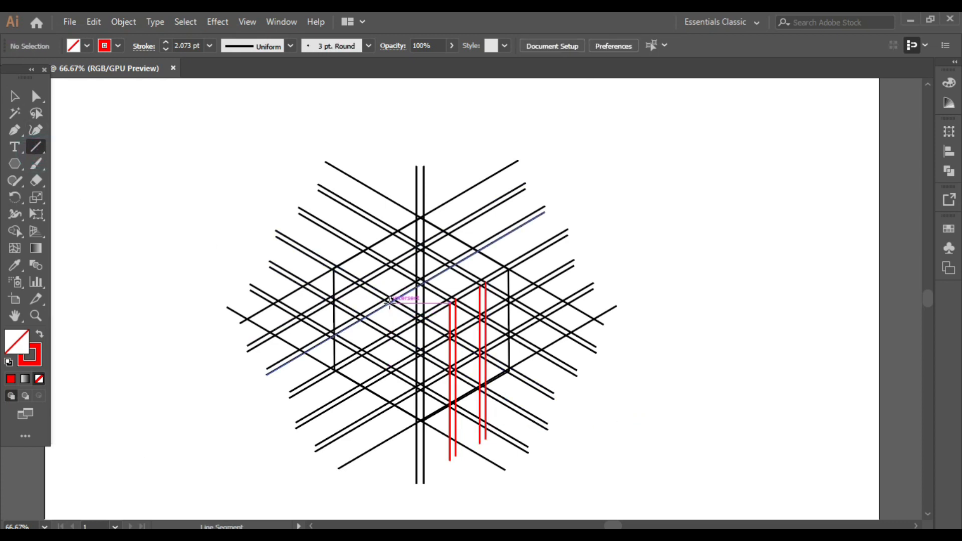
pyautogui.moveTo(389, 300)
pyautogui.mouseDown()
pyautogui.moveTo(389, 444)
pyautogui.moveTo(384, 416)
pyautogui.mouseUp()
pyautogui.click(14, 96)
pyautogui.click(399, 417)
pyautogui.moveTo(436, 439); pyautogui.dragTo(434, 437)
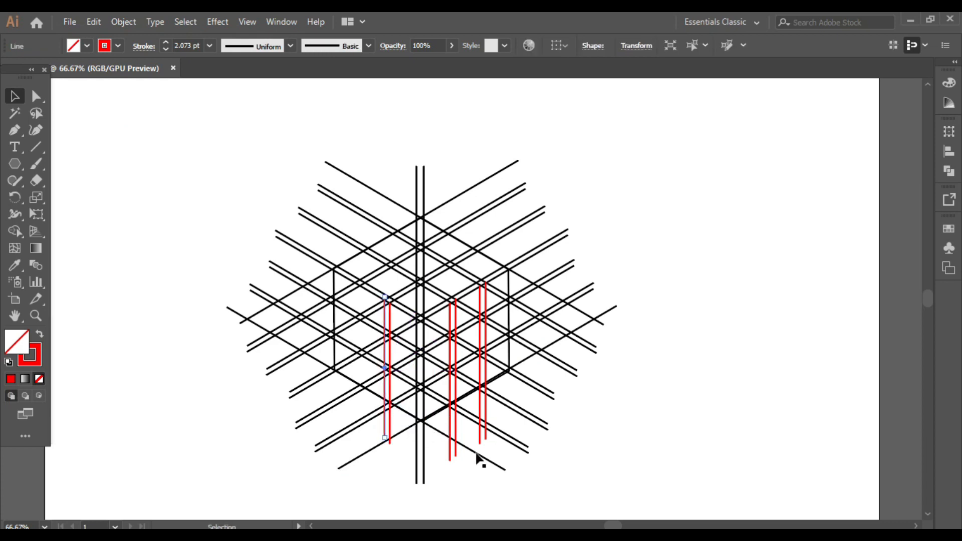
pyautogui.click(622, 454)
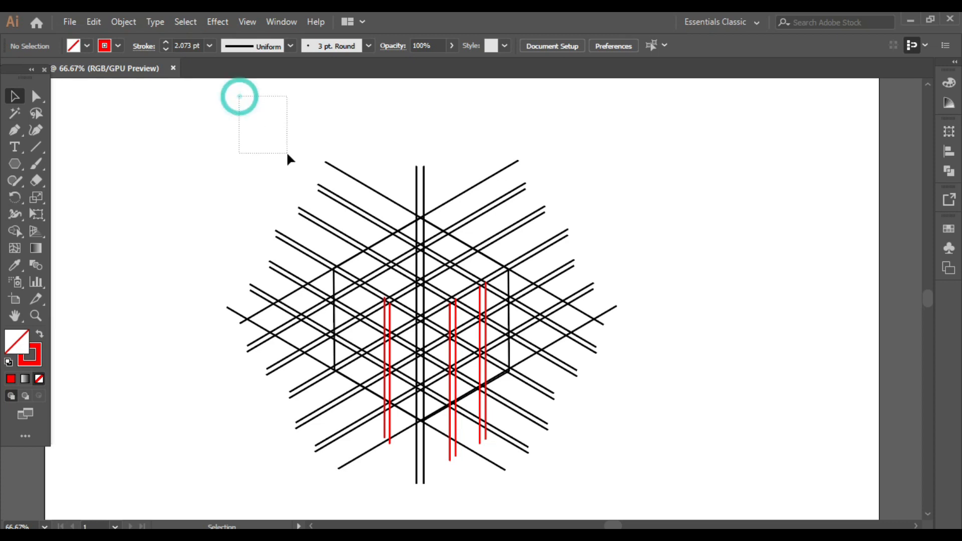
# - Duplicate the left red vertical pair up and left onto the next intersection near the hexagon's left edge
pyautogui.moveTo(288, 155); pyautogui.dragTo(289, 157)
pyautogui.moveTo(386, 393); pyautogui.dragTo(355, 374)
pyautogui.click(671, 453)
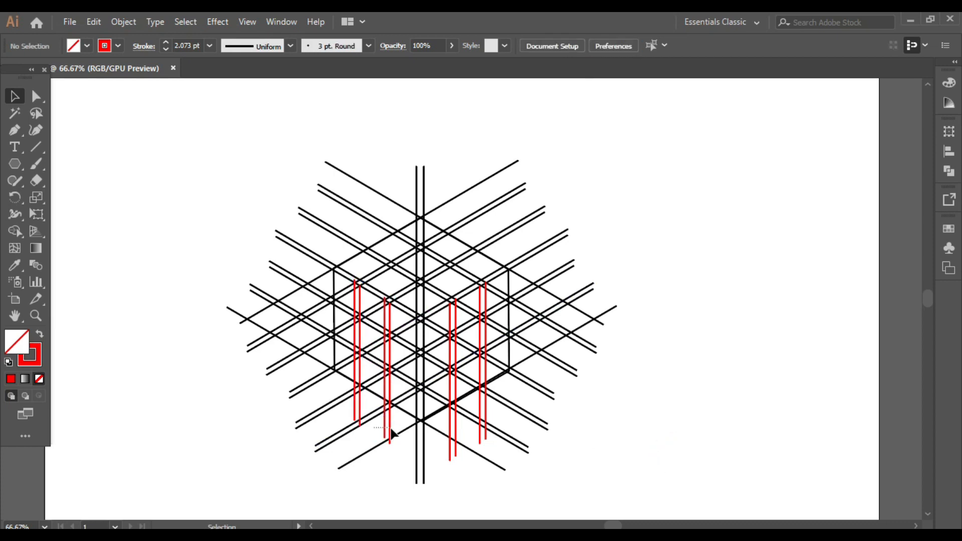
pyautogui.click(390, 430)
# - Select the entire line construction, remove its stroke, and set a black fill for the Shape Builder tool
pyautogui.moveTo(230, 122); pyautogui.dragTo(564, 447)
pyautogui.click(118, 45)
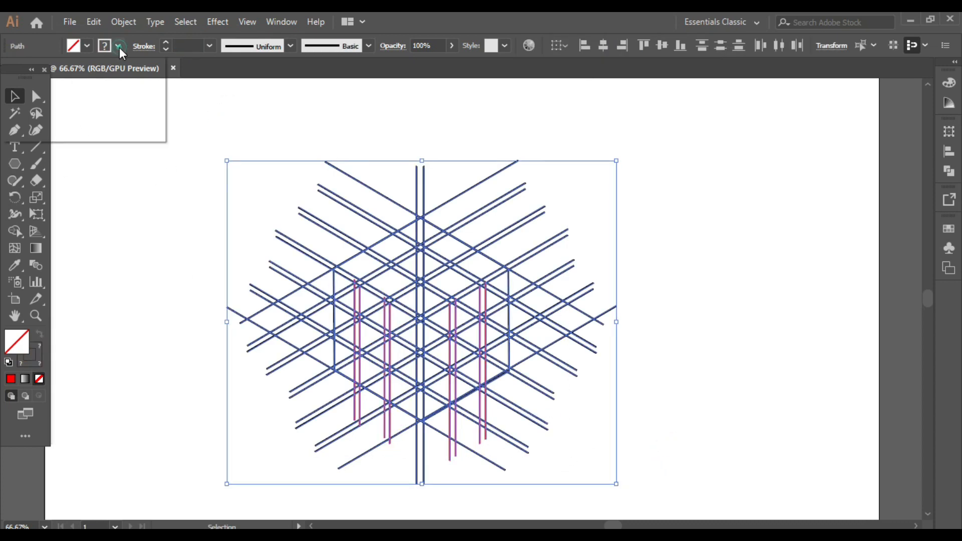
pyautogui.click(10, 75)
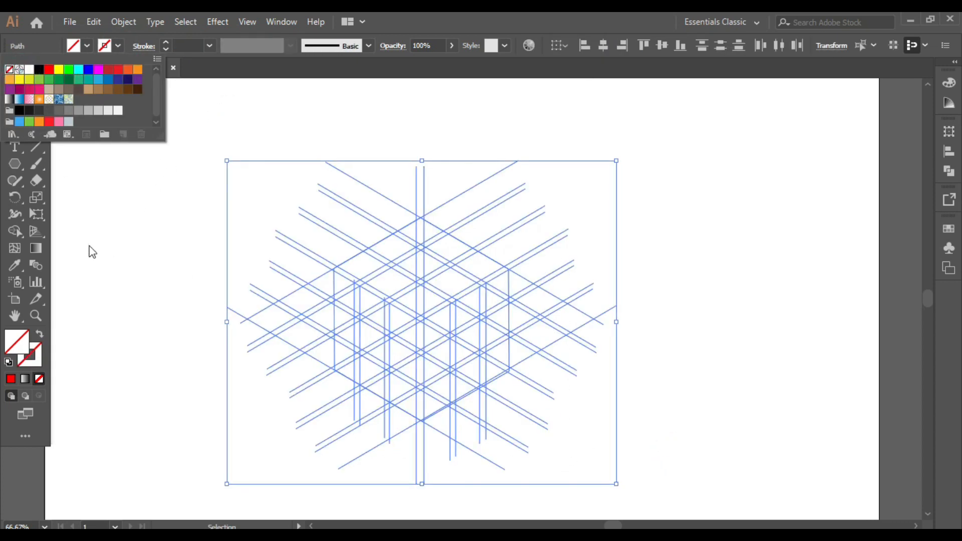
pyautogui.click(15, 232)
pyautogui.click(86, 45)
pyautogui.click(39, 73)
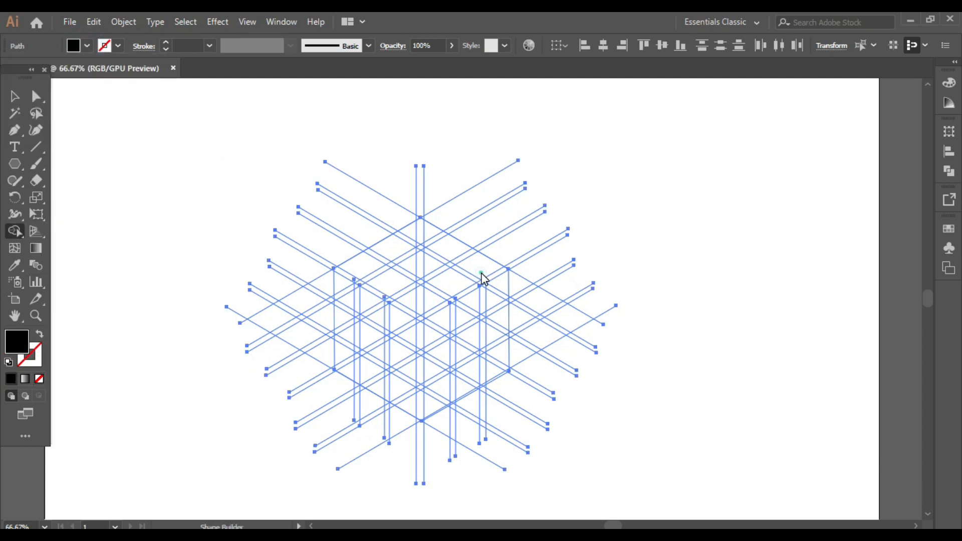
# - Merge the upper chevron band and the lower bands of the hexagon's top face into a black G-like shape with Shape Builder
pyautogui.moveTo(481, 275)
pyautogui.mouseDown()
pyautogui.moveTo(427, 233)
pyautogui.moveTo(370, 270)
pyautogui.mouseUp()
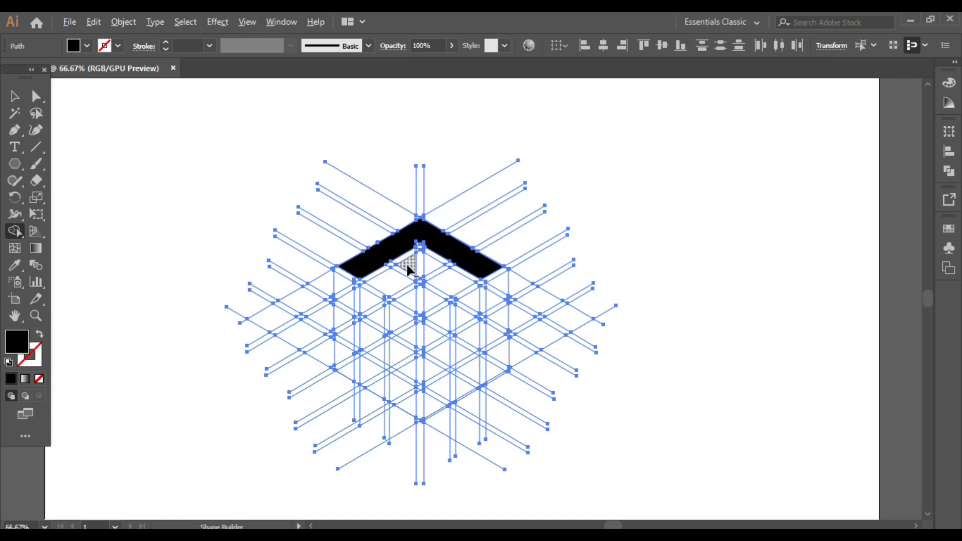
pyautogui.scroll(1, 401, 269)
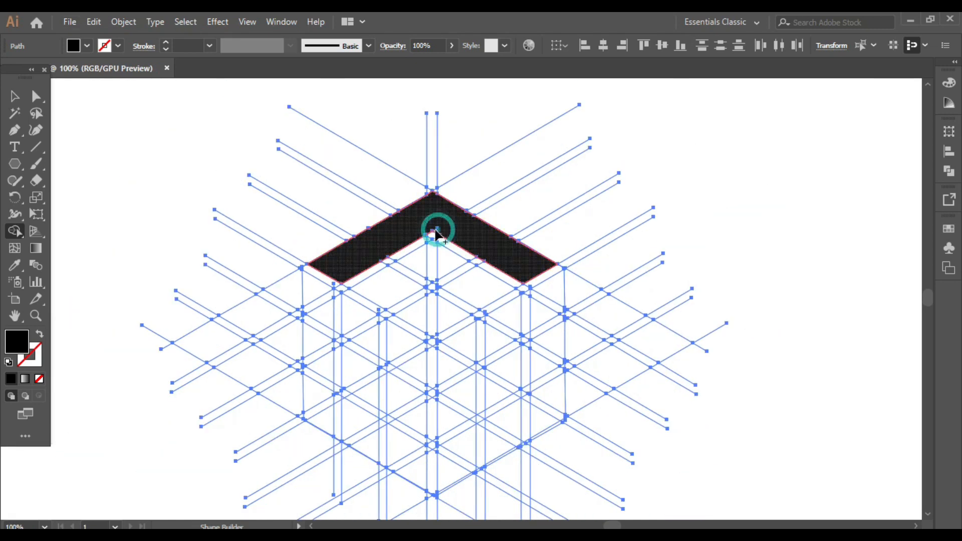
pyautogui.moveTo(346, 273)
pyautogui.mouseDown()
pyautogui.moveTo(423, 323)
pyautogui.moveTo(454, 301)
pyautogui.moveTo(432, 290)
pyautogui.moveTo(460, 276)
pyautogui.moveTo(459, 288)
pyautogui.mouseUp()
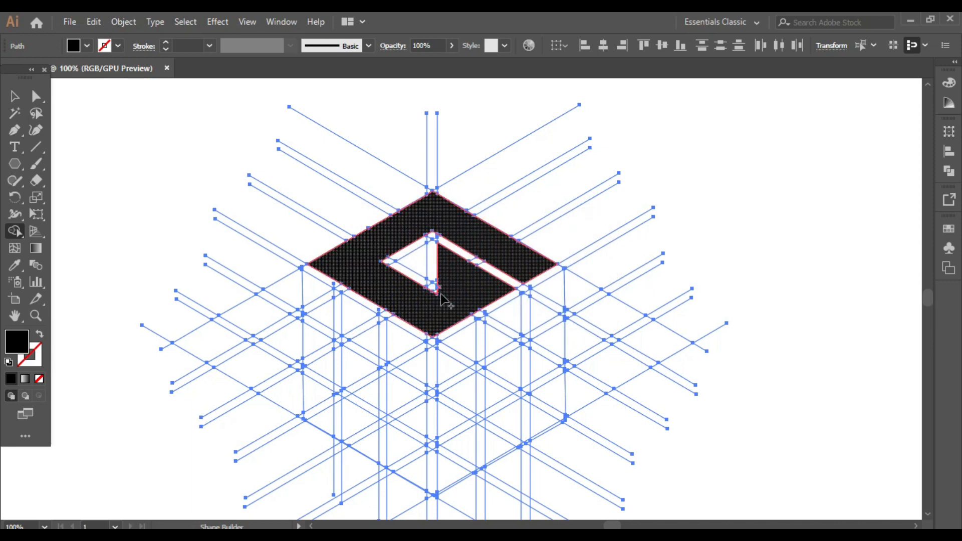
# - Undo the last merges on the hexagon's top face and re-merge its lower band and inner bar into the G with Shape Builder
pyautogui.hotkey('ctrl', 'z')
pyautogui.hotkey('ctrl', 'z')
pyautogui.hotkey('ctrl', 'z')
pyautogui.hotkey('ctrl', 'z')
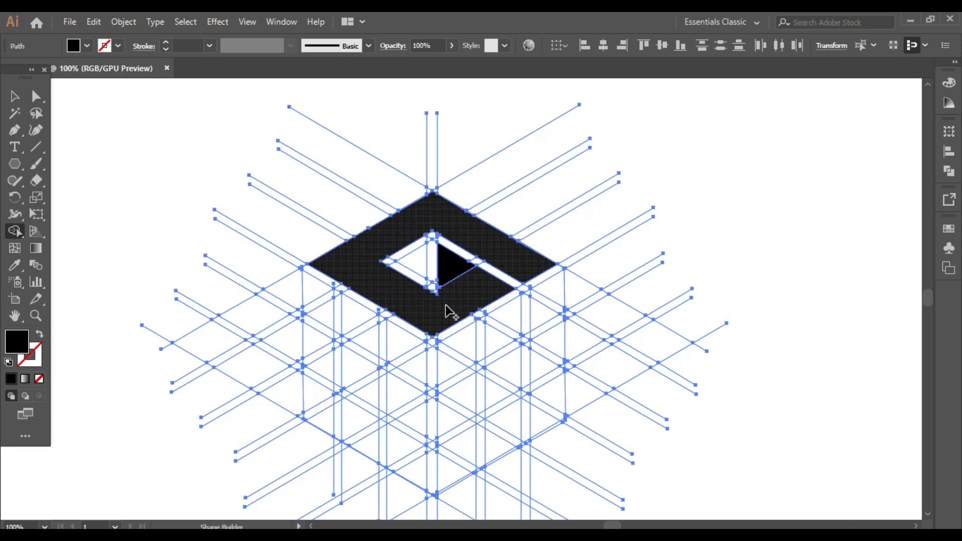
pyautogui.hotkey('ctrl', 'z')
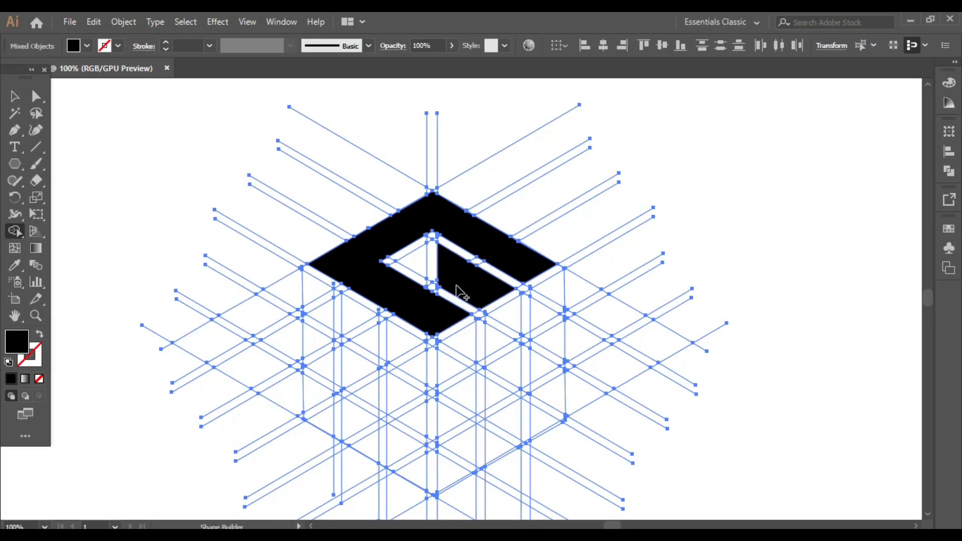
pyautogui.click(457, 301)
pyautogui.click(436, 264)
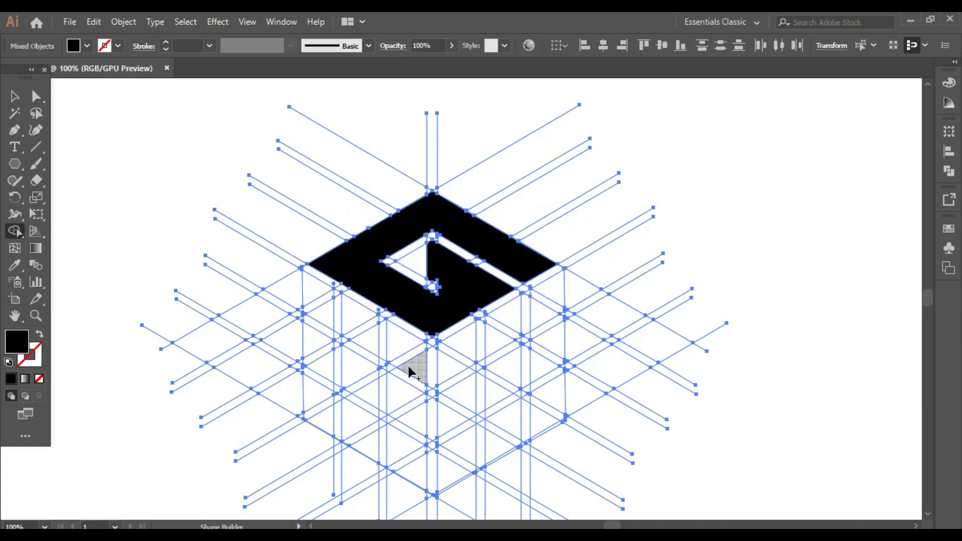
# - Merge the three bands of the hexagon's left face and their connecting segments into a black S shape with Shape Builder
pyautogui.moveTo(411, 371)
pyautogui.mouseDown()
pyautogui.moveTo(362, 328)
pyautogui.moveTo(381, 324)
pyautogui.moveTo(323, 302)
pyautogui.moveTo(382, 322)
pyautogui.moveTo(355, 323)
pyautogui.moveTo(314, 296)
pyautogui.moveTo(339, 296)
pyautogui.moveTo(321, 324)
pyautogui.moveTo(327, 349)
pyautogui.moveTo(394, 396)
pyautogui.mouseUp()
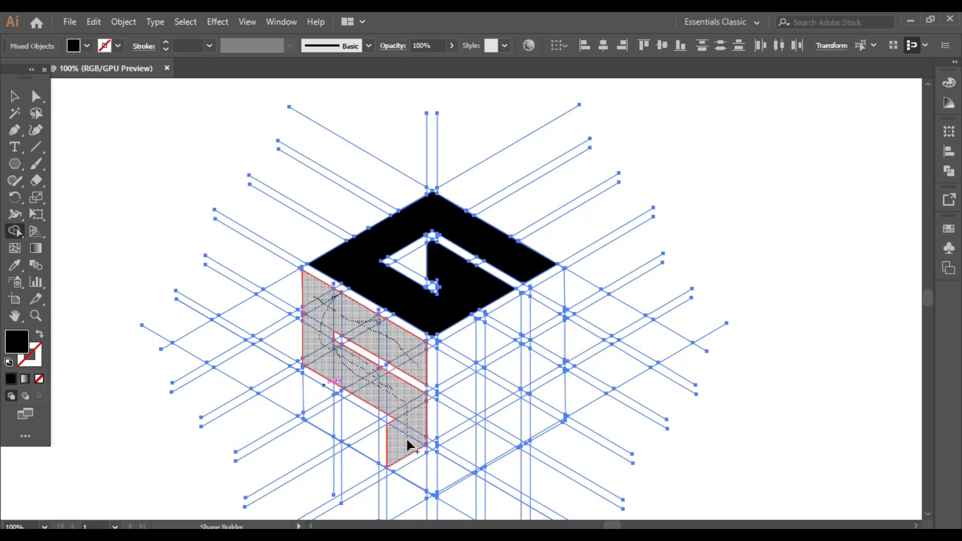
pyautogui.moveTo(407, 468); pyautogui.dragTo(317, 395)
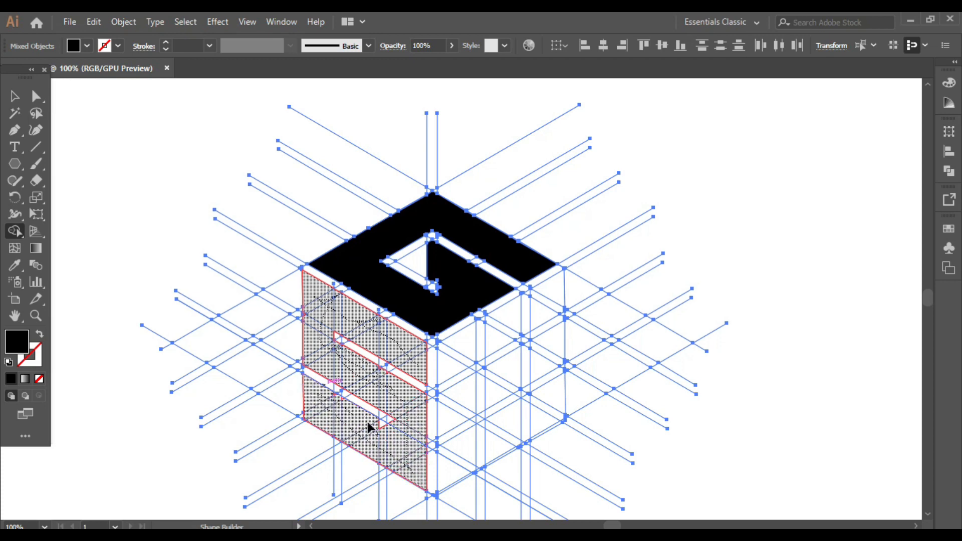
pyautogui.moveTo(369, 424); pyautogui.dragTo(371, 429)
# - Merge the three vertical bars and the lower segments of the hexagon's right face into a black W shape
pyautogui.scroll(-1, 381, 416)
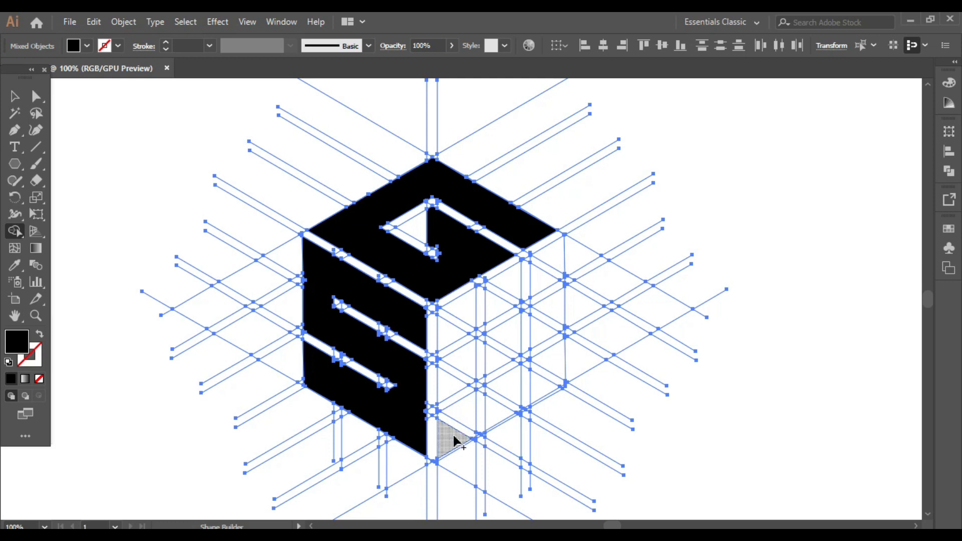
pyautogui.moveTo(455, 441)
pyautogui.mouseDown()
pyautogui.moveTo(461, 404)
pyautogui.moveTo(456, 315)
pyautogui.mouseUp()
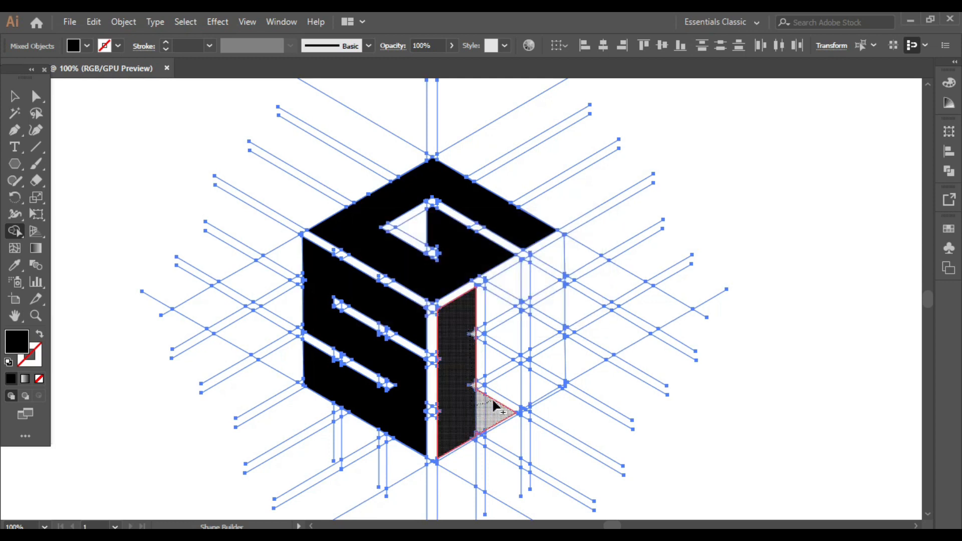
pyautogui.moveTo(505, 402); pyautogui.dragTo(506, 343)
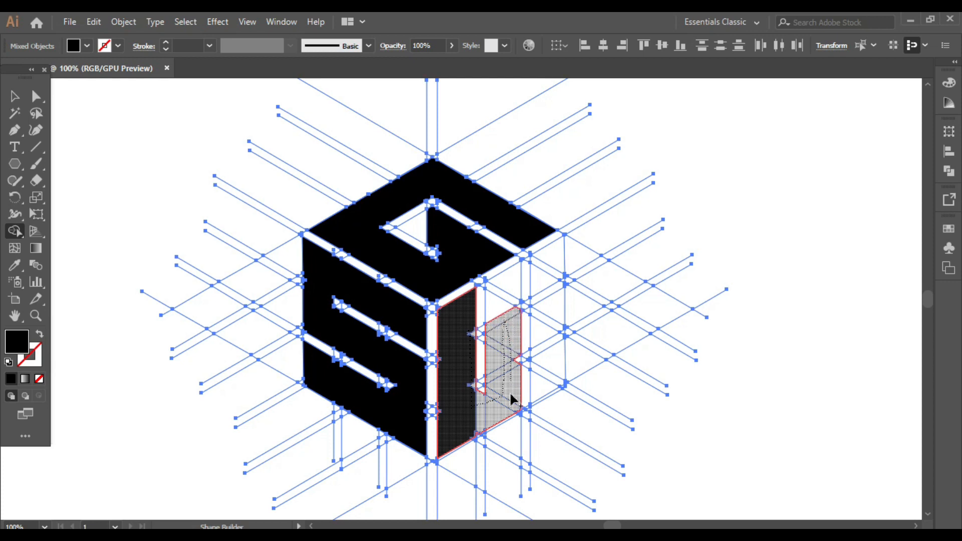
pyautogui.moveTo(513, 399)
pyautogui.mouseDown()
pyautogui.moveTo(546, 376)
pyautogui.moveTo(553, 266)
pyautogui.mouseUp()
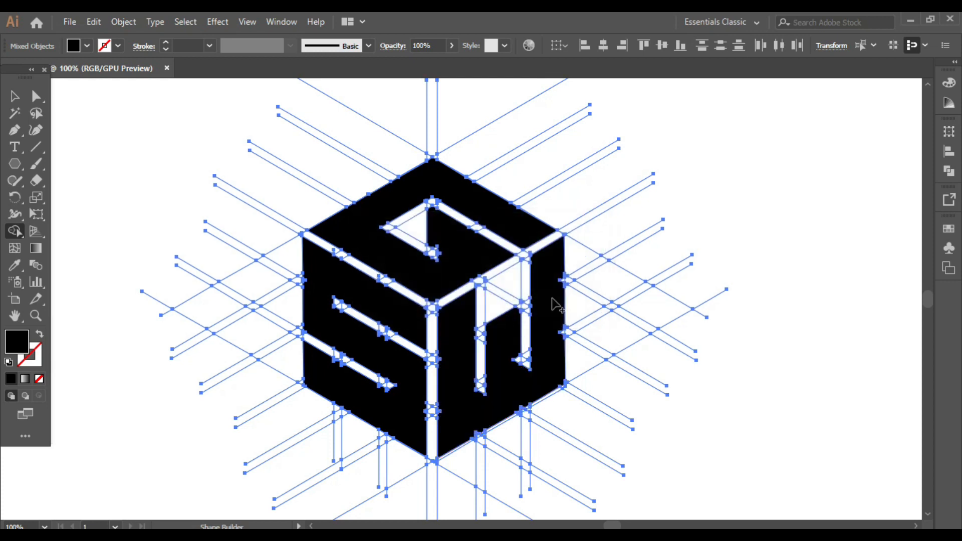
pyautogui.moveTo(509, 353); pyautogui.dragTo(510, 295)
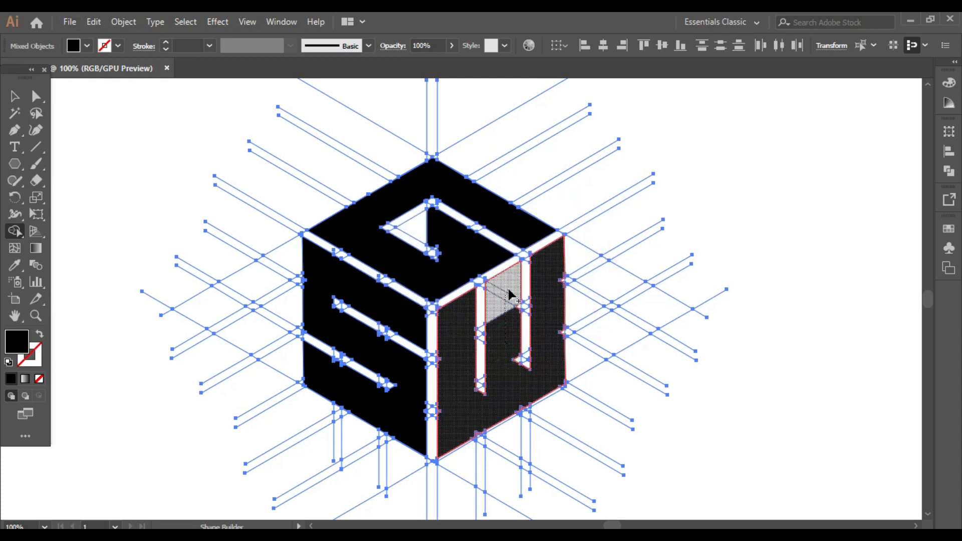
pyautogui.moveTo(515, 346); pyautogui.dragTo(521, 353)
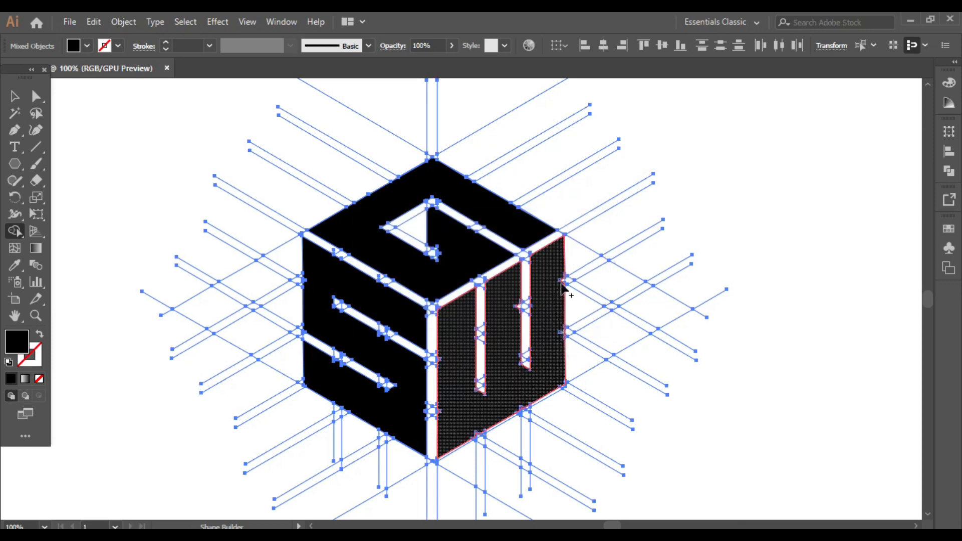
pyautogui.moveTo(561, 284); pyautogui.dragTo(562, 280)
# - Merge the small leftover pieces at the W's slot ends and inner edge into the right face
pyautogui.scroll(2, 501, 341)
pyautogui.moveTo(530, 238); pyautogui.dragTo(538, 268)
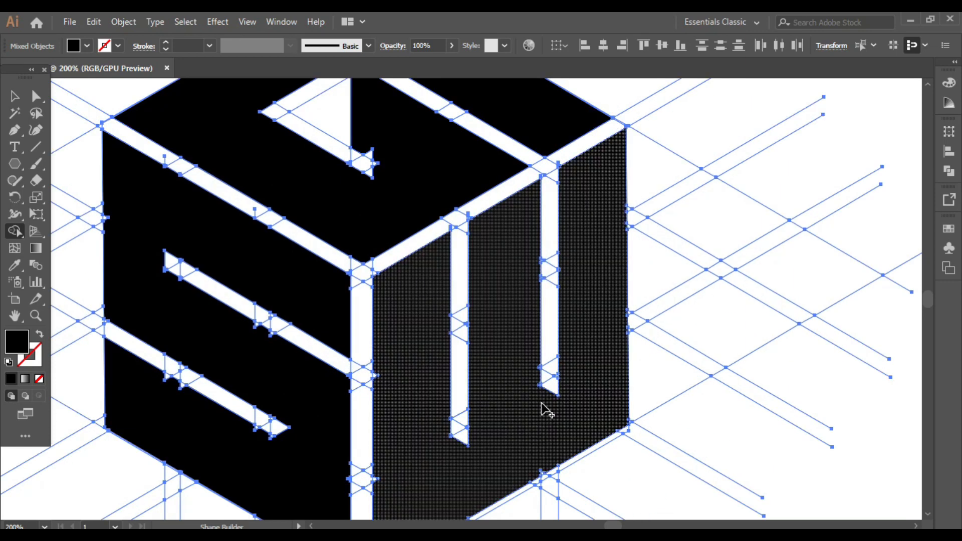
pyautogui.click(376, 482)
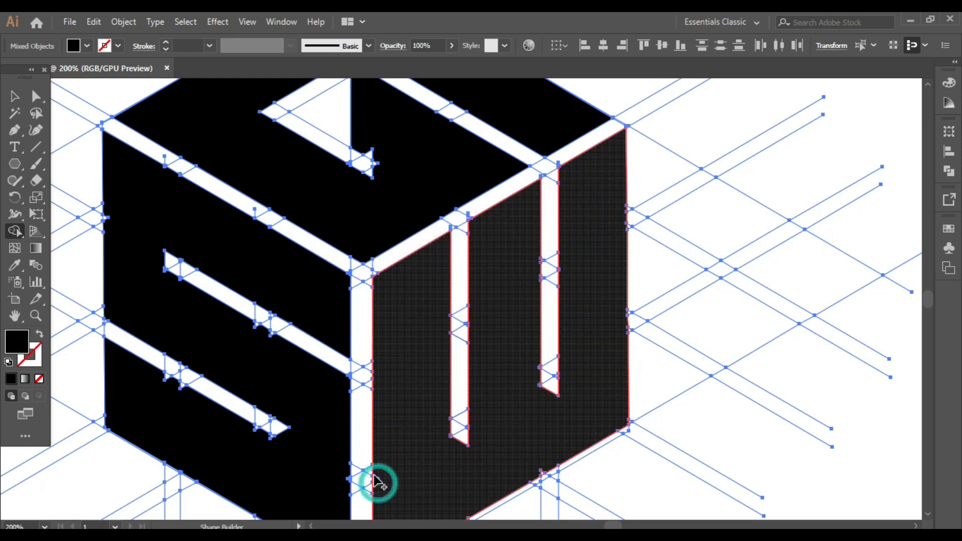
pyautogui.moveTo(556, 378)
pyautogui.mouseDown()
pyautogui.moveTo(486, 441)
pyautogui.moveTo(457, 452)
pyautogui.mouseUp()
pyautogui.scroll(-3, 454, 446)
pyautogui.scroll(-4, 451, 424)
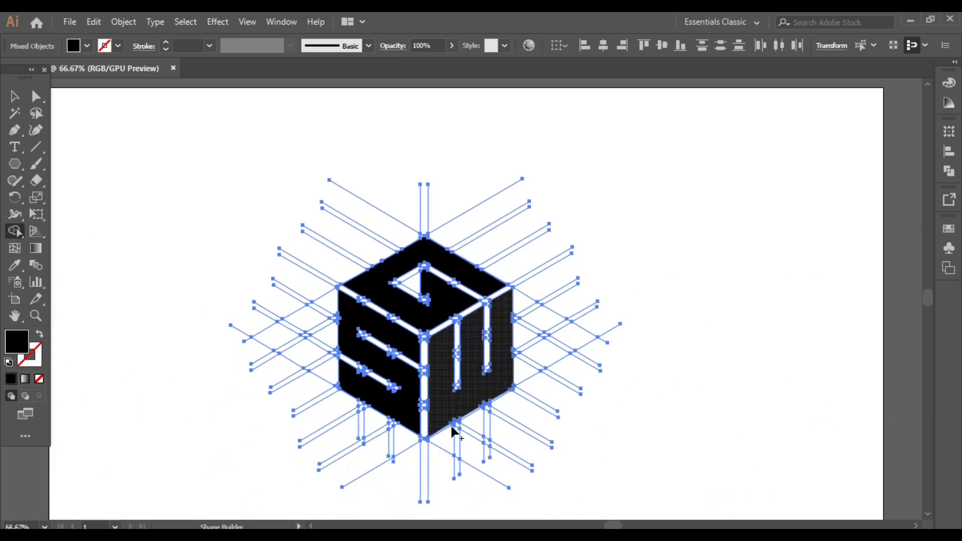
# - Merge the small leftover pieces along the S's outer edge and slots, and at the G's inner notch, into their faces
pyautogui.scroll(2, 438, 324)
pyautogui.scroll(3, 233, 294)
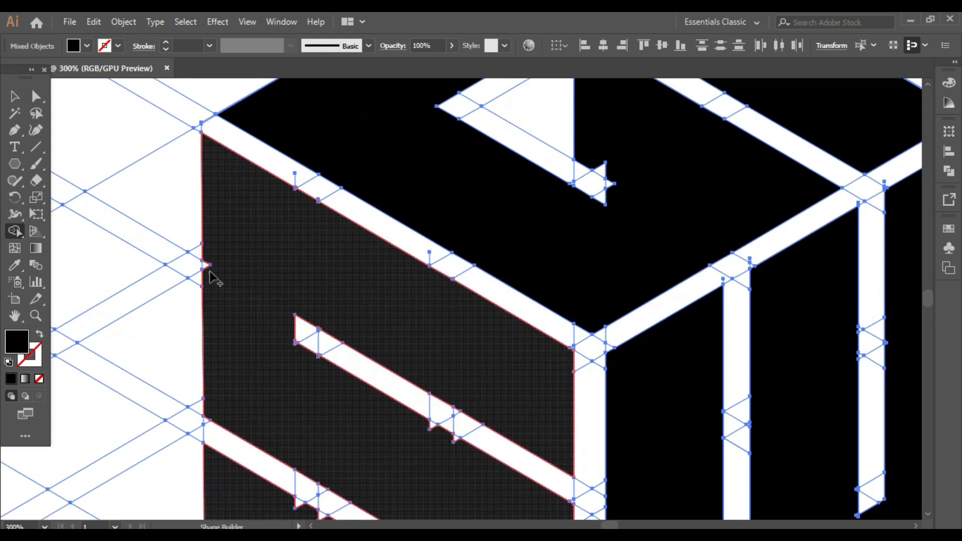
pyautogui.moveTo(422, 326); pyautogui.dragTo(457, 336)
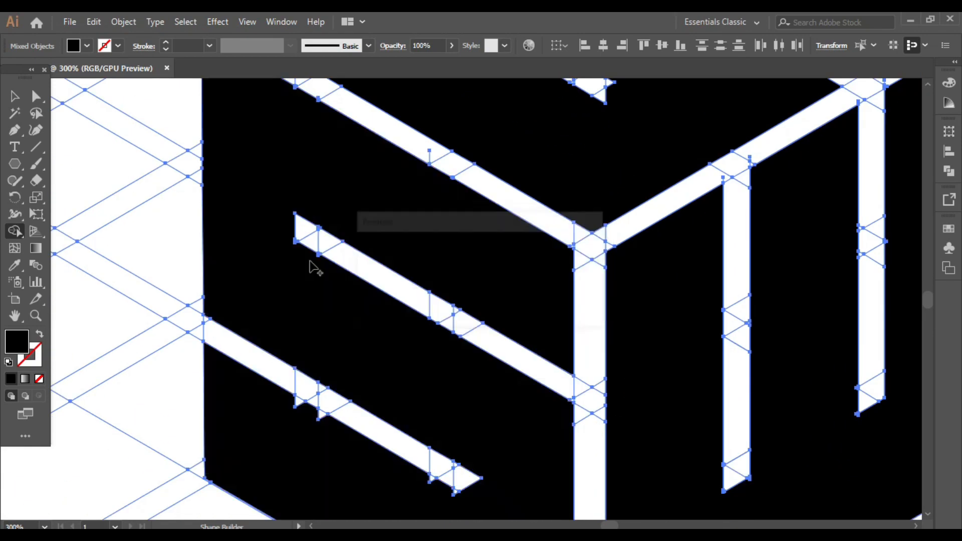
pyautogui.moveTo(297, 246)
pyautogui.mouseDown()
pyautogui.moveTo(291, 239)
pyautogui.moveTo(327, 261)
pyautogui.moveTo(292, 408)
pyautogui.moveTo(468, 507)
pyautogui.moveTo(449, 492)
pyautogui.moveTo(516, 459)
pyautogui.mouseUp()
pyautogui.scroll(3, 518, 457)
pyautogui.moveTo(591, 229); pyautogui.dragTo(614, 254)
# - Examine the edges and slot ends of the three cube faces for leftover unmerged pieces
pyautogui.scroll(-4, 614, 253)
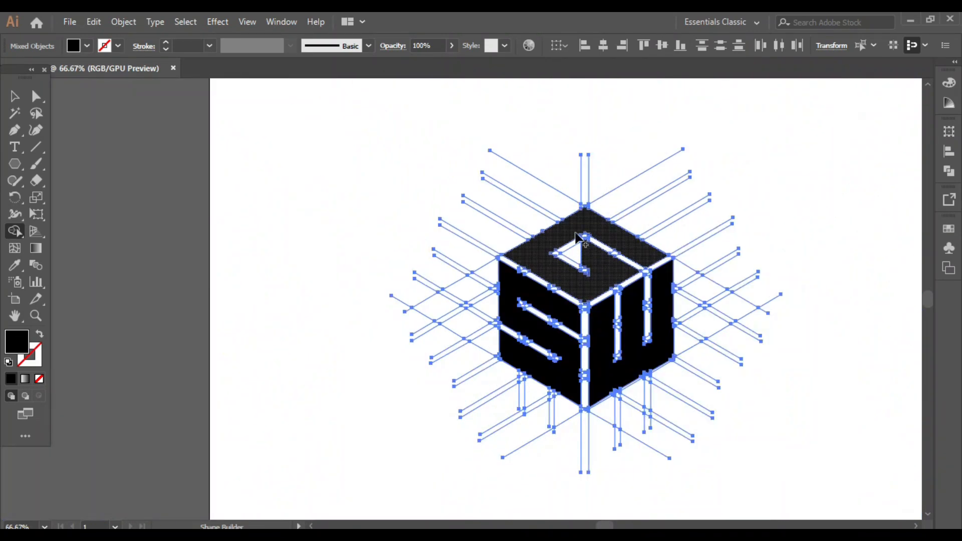
pyautogui.scroll(4, 645, 359)
pyautogui.scroll(-1, 596, 453)
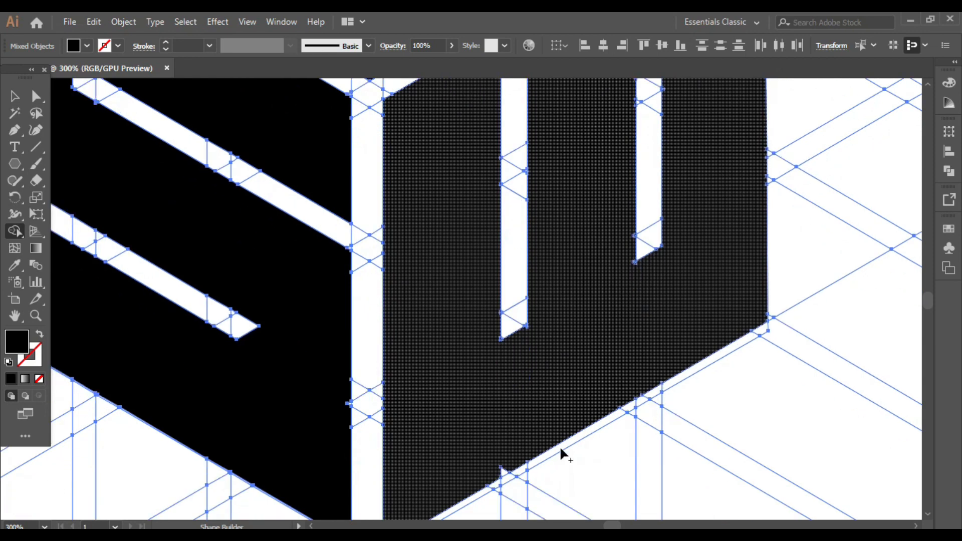
pyautogui.scroll(5, 721, 344)
pyautogui.scroll(-4, 707, 342)
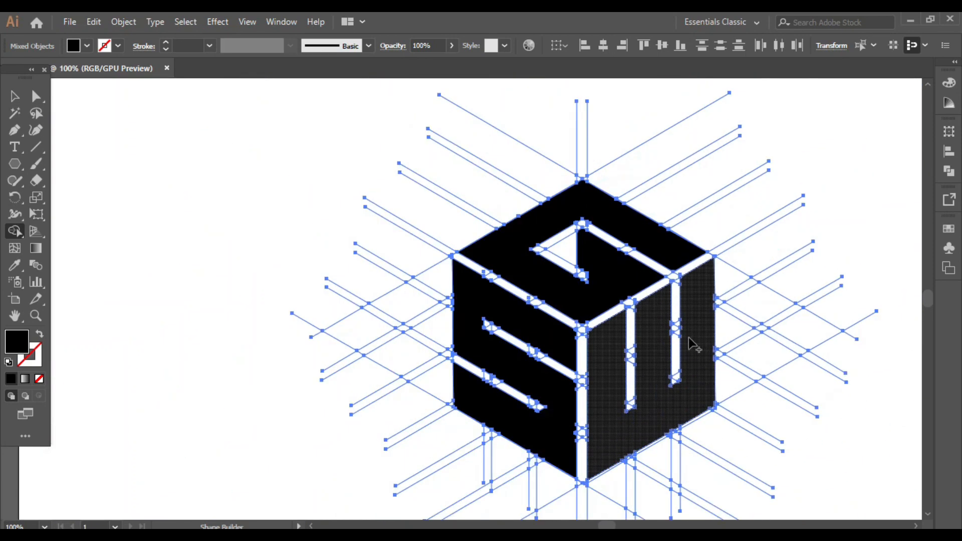
pyautogui.scroll(4, 692, 337)
pyautogui.scroll(2, 688, 339)
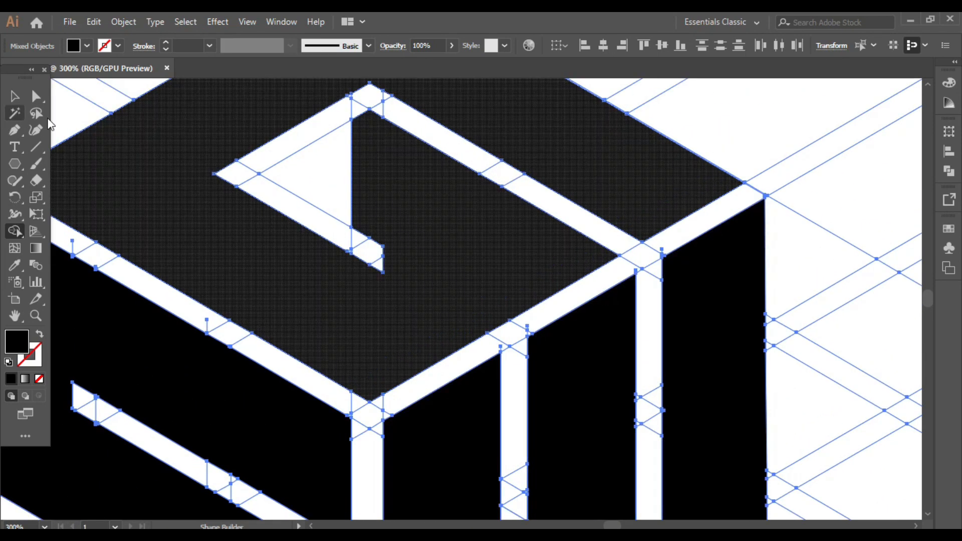
pyautogui.scroll(-3, 563, 380)
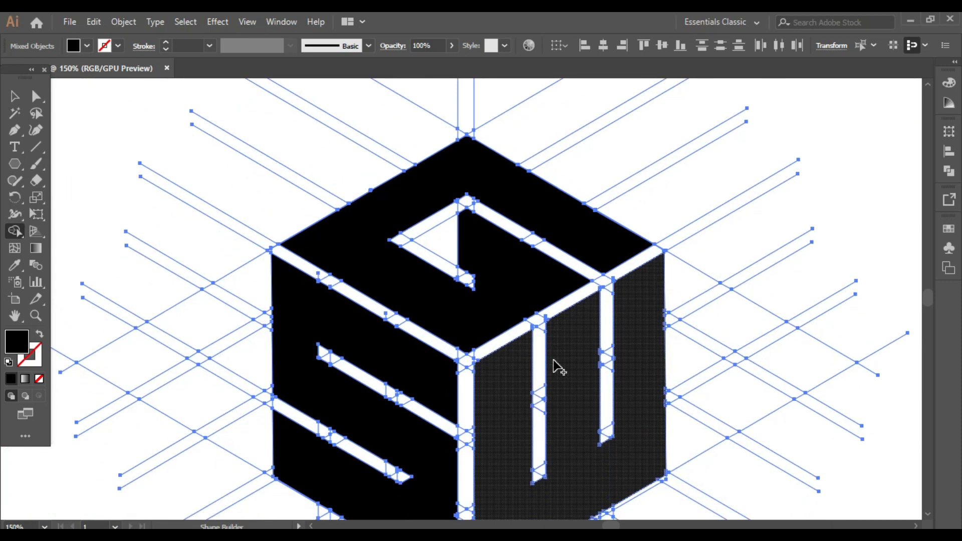
# - Select the three letter faces, move them clear of the line construction, and delete the leftover construction pieces
pyautogui.press('v')
pyautogui.scroll(-2, 343, 221)
pyautogui.click(663, 263)
pyautogui.click(349, 245)
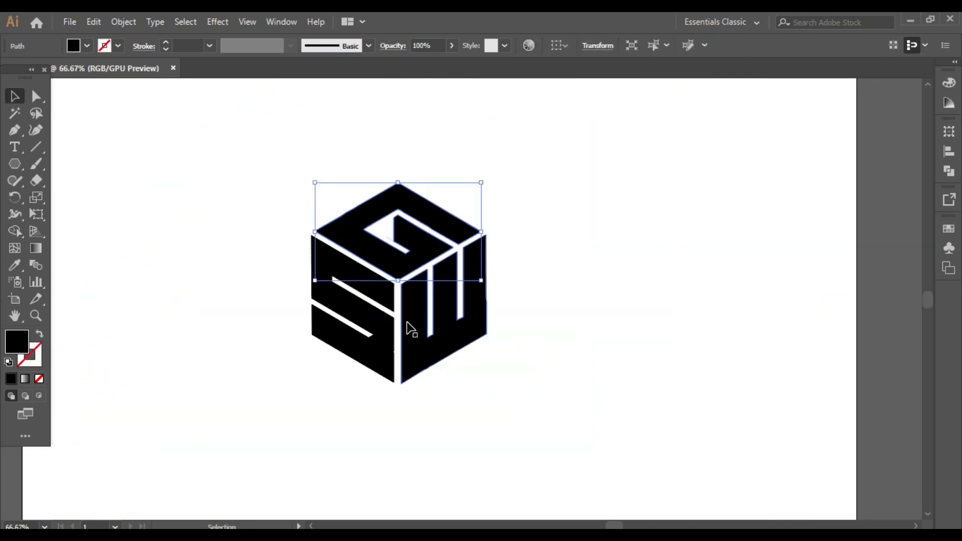
pyautogui.keyDown('shift'); pyautogui.click(407, 323); pyautogui.keyUp('shift')
pyautogui.keyDown('shift'); pyautogui.click(383, 344); pyautogui.keyUp('shift')
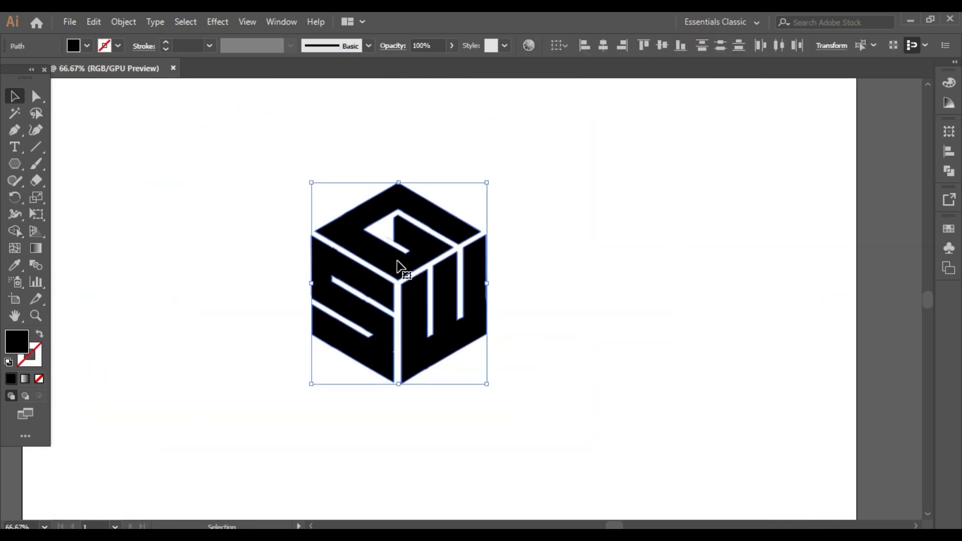
pyautogui.moveTo(399, 267); pyautogui.dragTo(728, 239)
pyautogui.moveTo(196, 110); pyautogui.dragTo(560, 433)
pyautogui.press('Delete')
# - Move the cube logo back toward the artboard's center and enlarge it proportionally
pyautogui.moveTo(737, 303); pyautogui.dragTo(432, 314)
pyautogui.moveTo(517, 371); pyautogui.dragTo(534, 389)
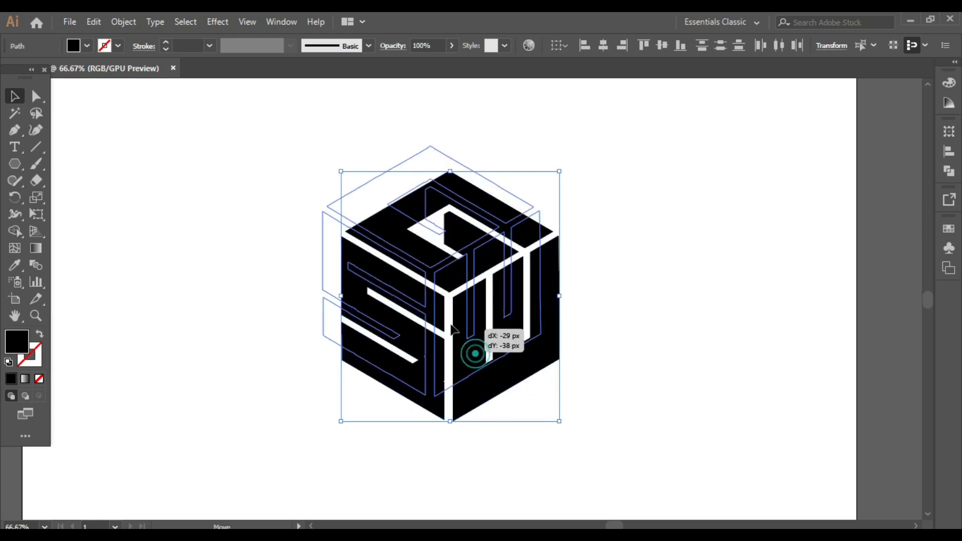
pyautogui.click(565, 305)
# - Add the text "G +S+ W LOGO" below the cube and set its font to Bauhaus 93
pyautogui.press('t')
pyautogui.click(334, 446)
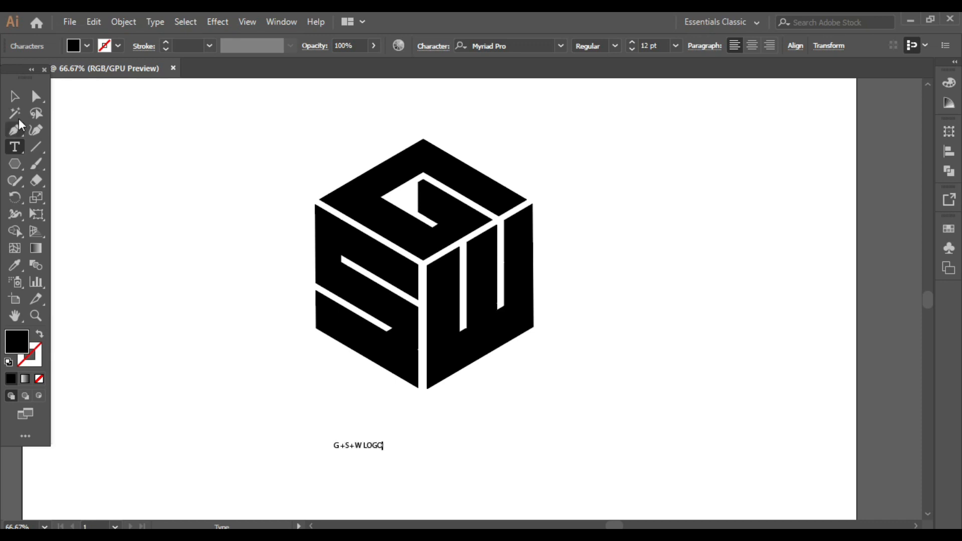
pyautogui.click(20, 95)
pyautogui.click(561, 48)
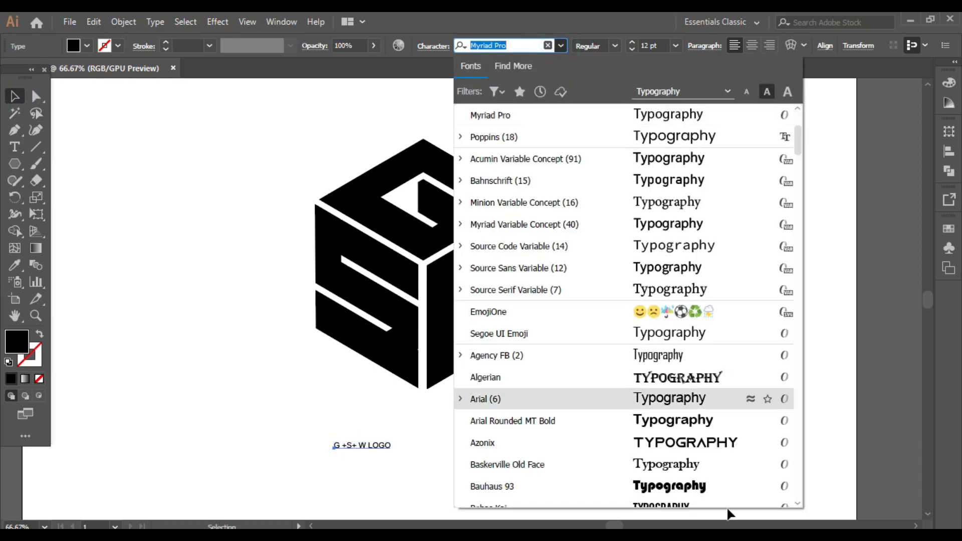
pyautogui.click(709, 497)
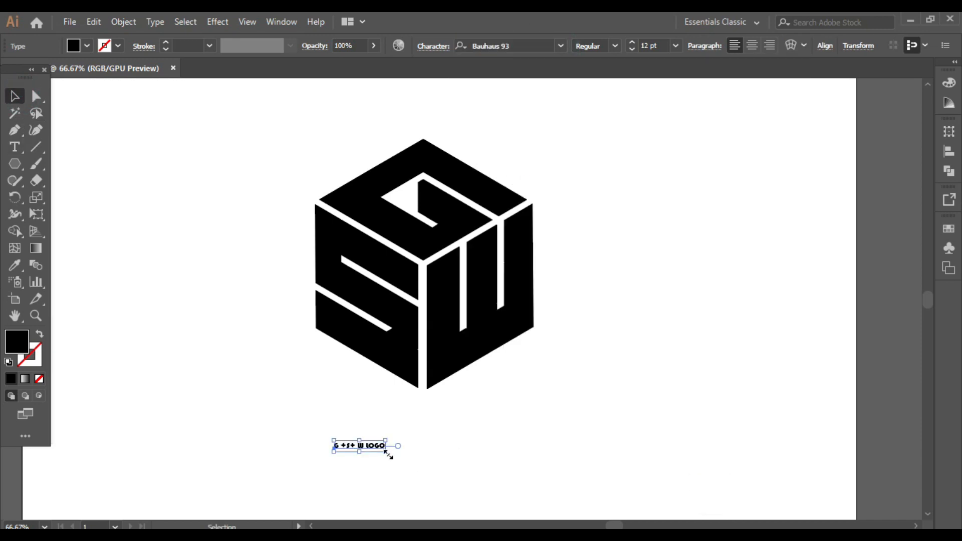
# - Scale the logo text up to 41.92 pt and place it just below the cube
pyautogui.moveTo(386, 452); pyautogui.dragTo(511, 511)
pyautogui.scroll(5, 508, 361)
pyautogui.moveTo(483, 447); pyautogui.dragTo(495, 422)
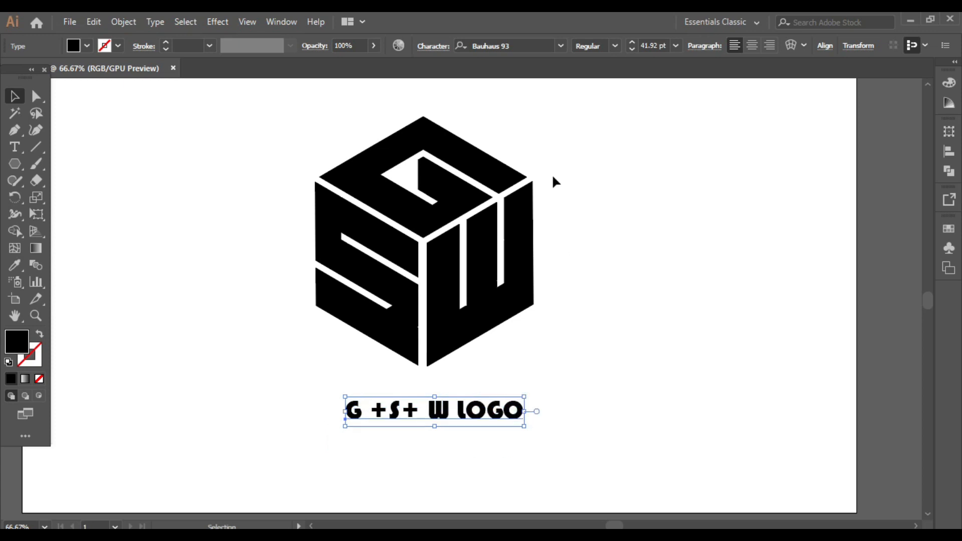
# - Change the logo text's font to Stretch Pro and shift the text left to sit roughly centered under the cube
pyautogui.click(561, 45)
pyautogui.click(526, 307)
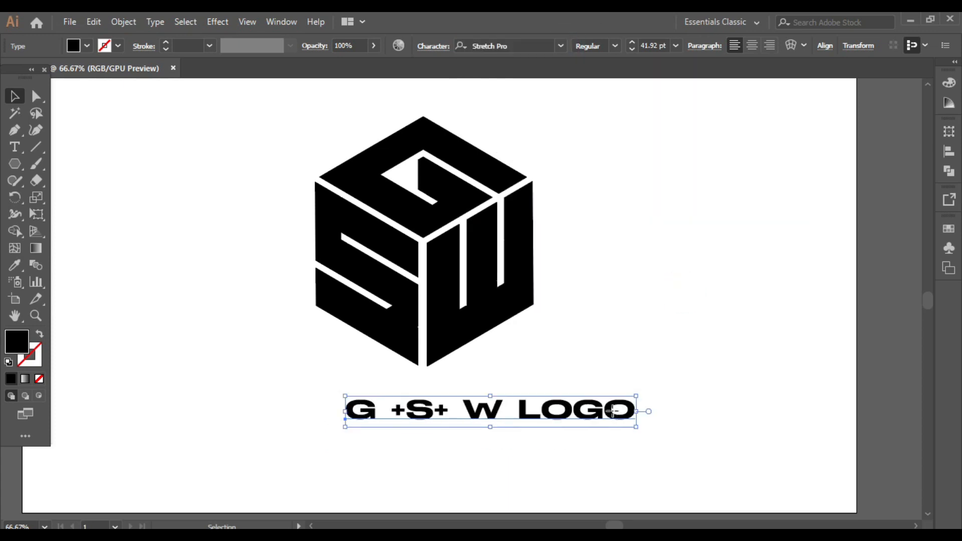
pyautogui.moveTo(612, 411); pyautogui.dragTo(574, 411)
pyautogui.click(523, 48)
pyautogui.moveTo(509, 414); pyautogui.dragTo(501, 413)
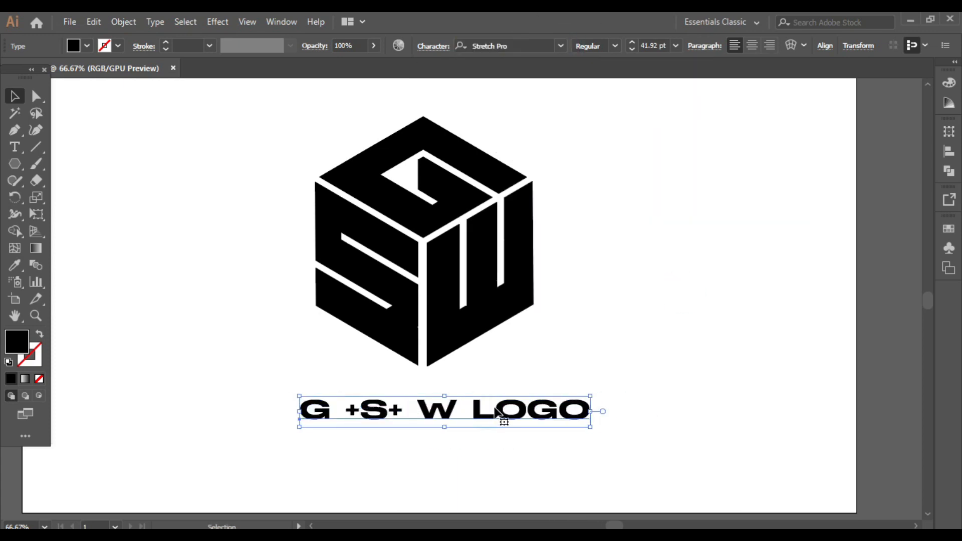
# - Nudge the logo text slightly up and left beneath the cube and deselect it
pyautogui.scroll(1, 543, 353)
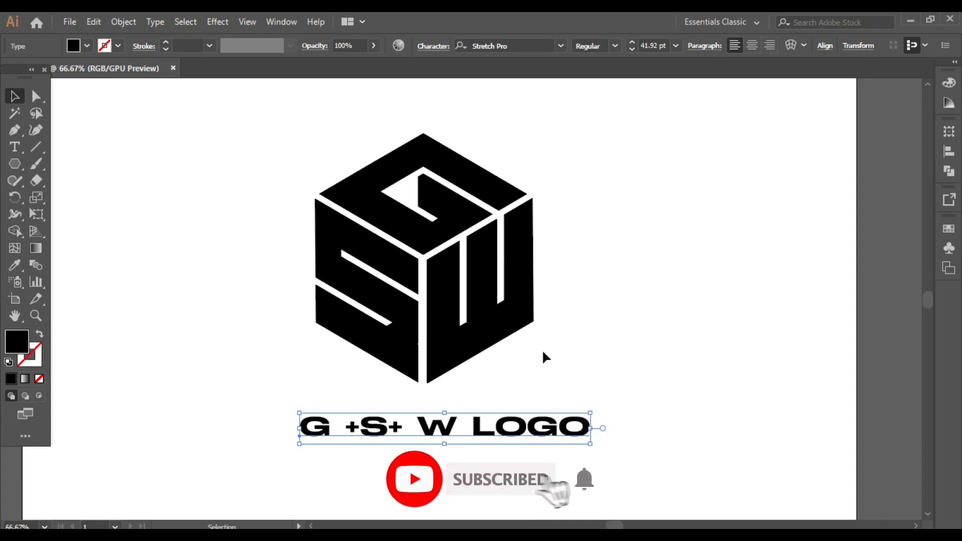
pyautogui.click(612, 359)
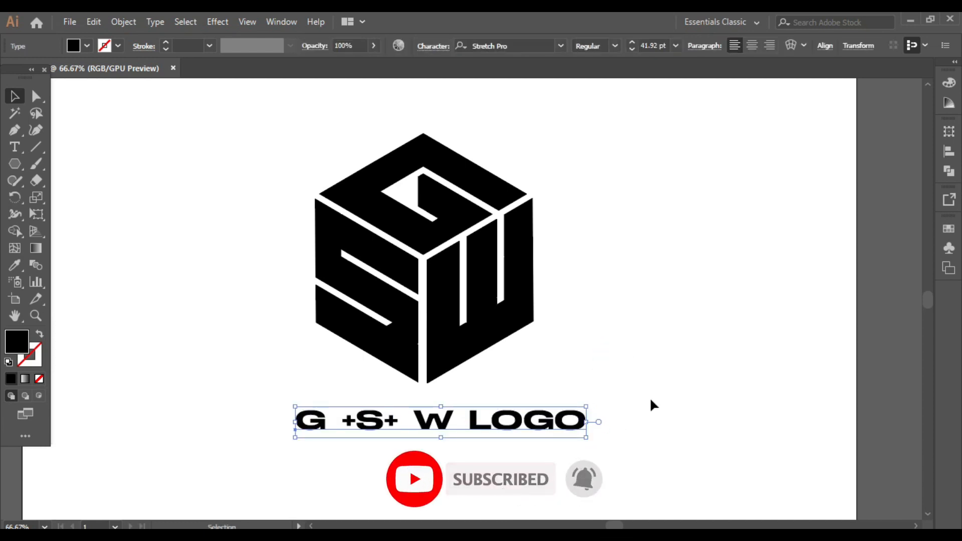
pyautogui.moveTo(714, 429); pyautogui.dragTo(754, 427)
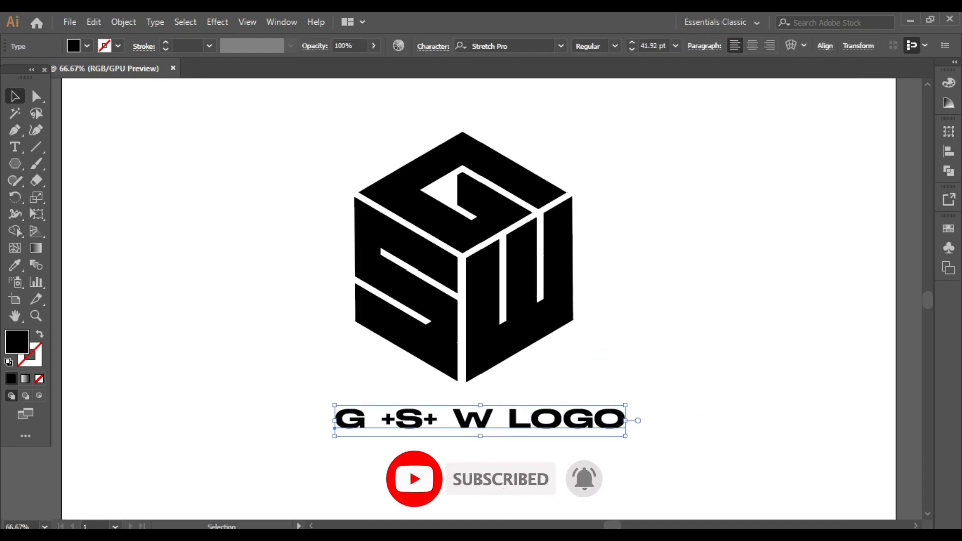
pyautogui.click(807, 474)
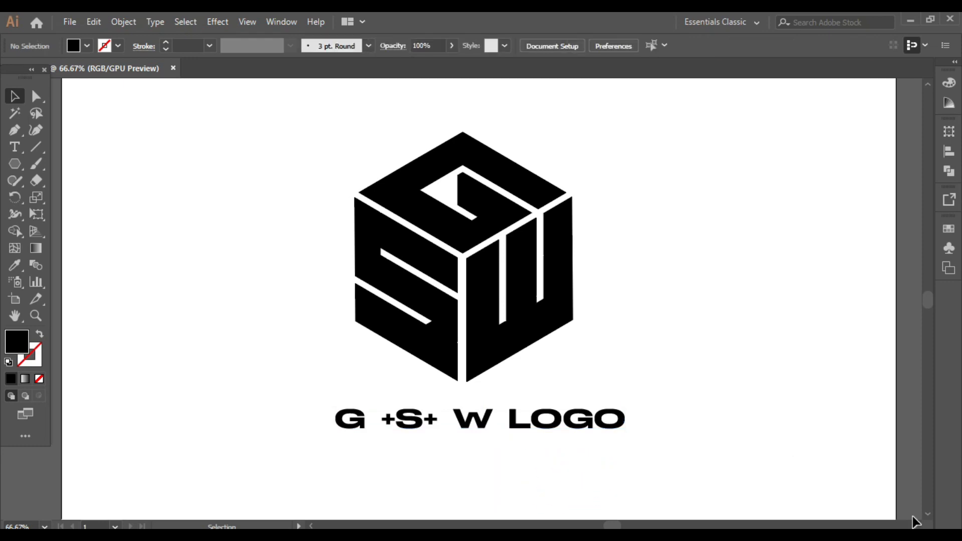